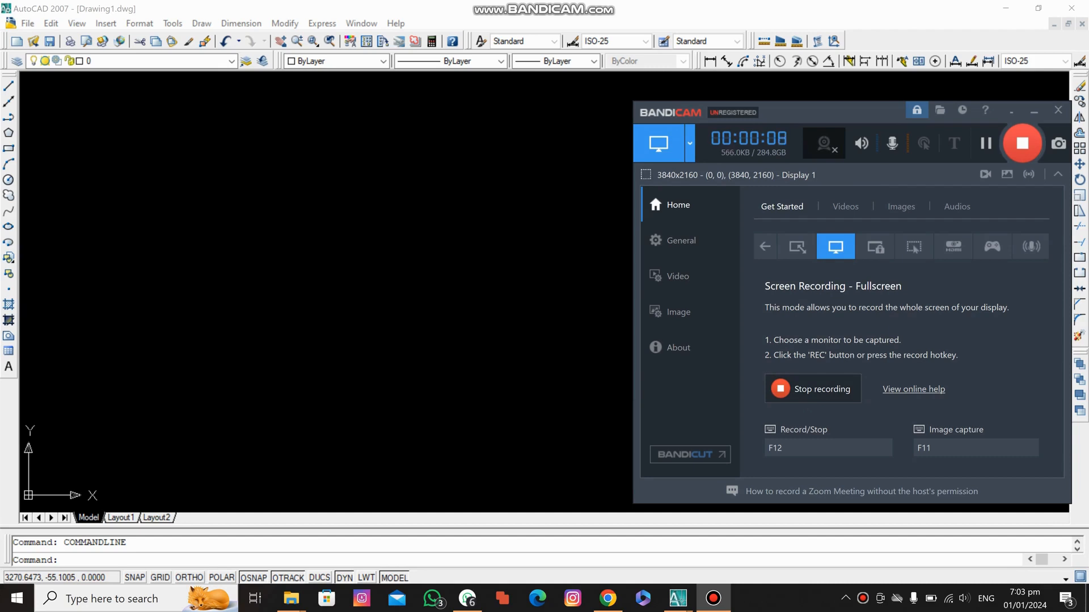
Minimize the recorder window, open the drawing options and set the crosshair size to 5
left_click(1033, 110)
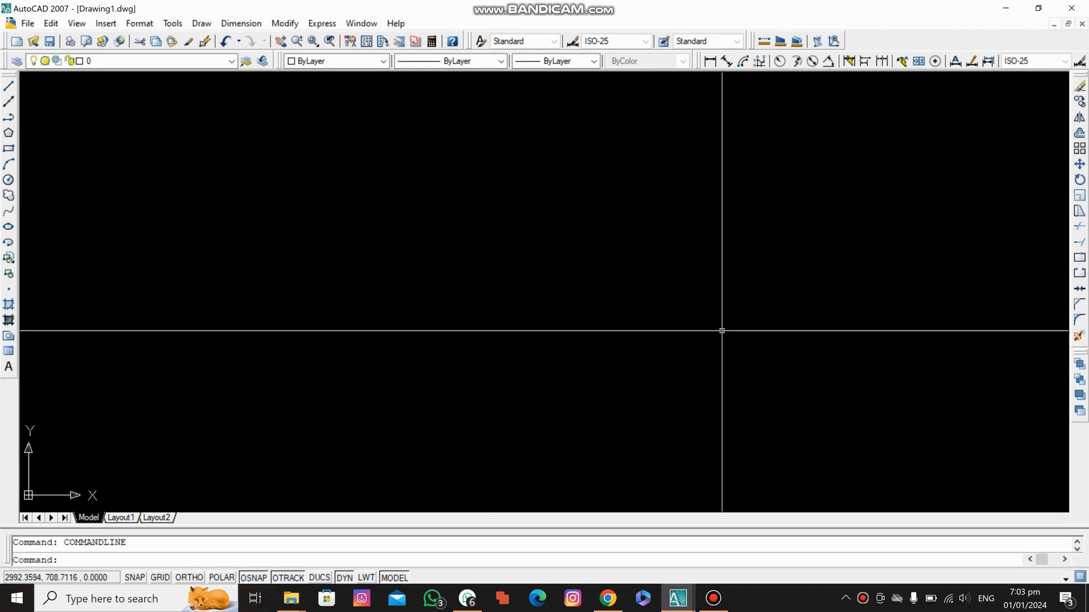
type("op")
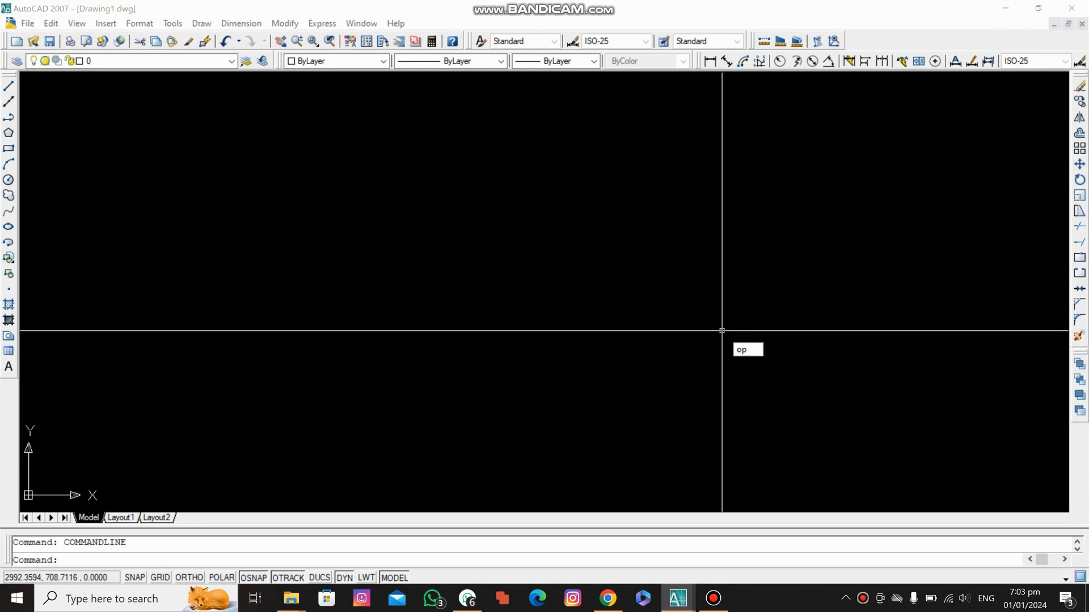
key("Return")
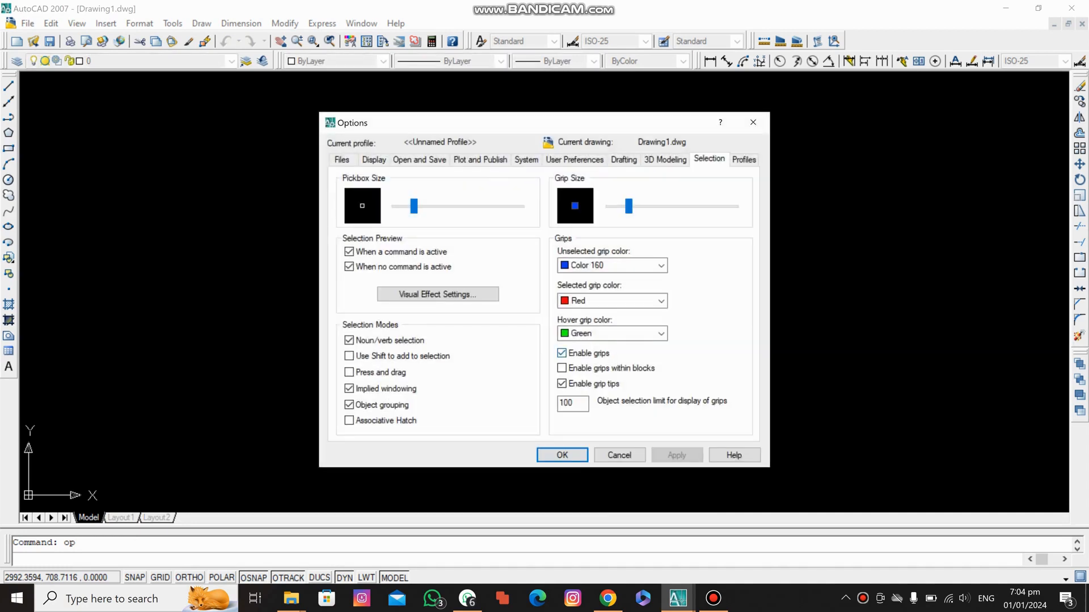
left_click(373, 159)
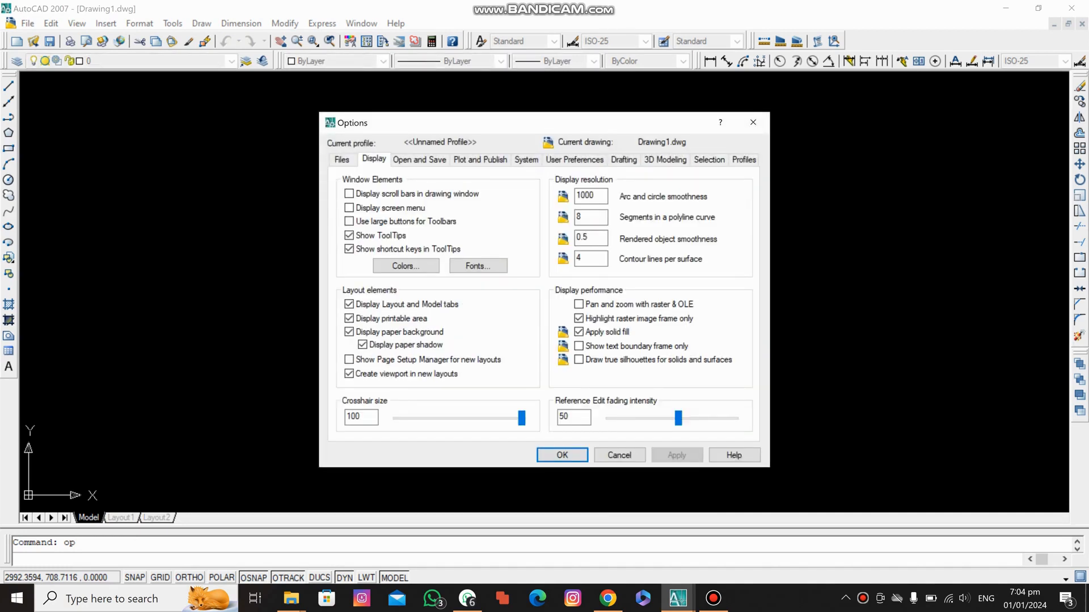
double_click(358, 417)
type("5")
Set the default file save format to AutoCAD 2007 Drawing (*.dwg)
left_click(420, 159)
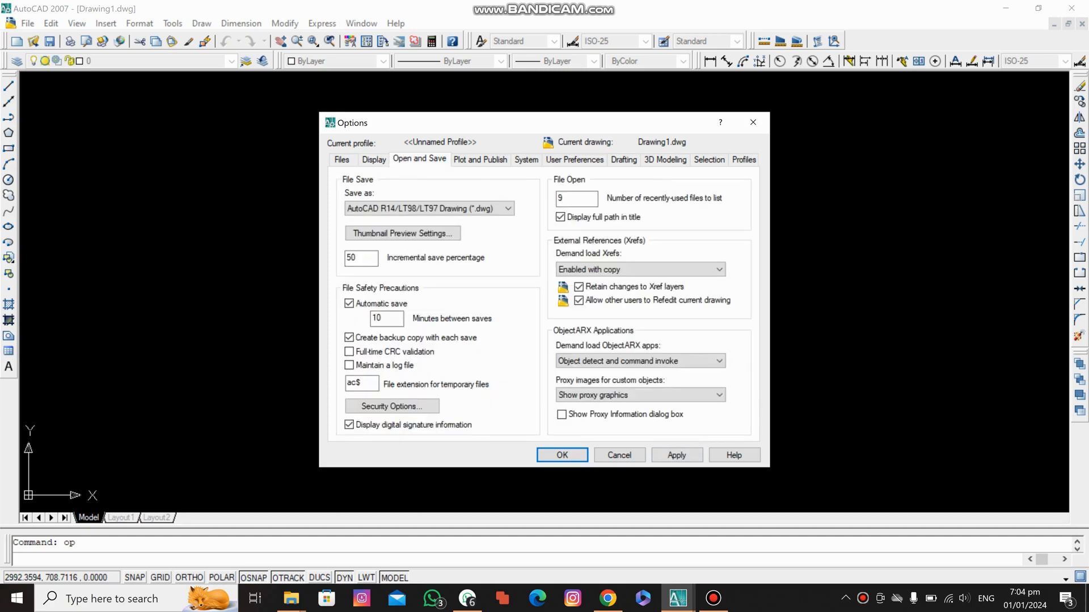
left_click(429, 209)
scroll(423, 229, "down", 1)
scroll(423, 230, "up", 1)
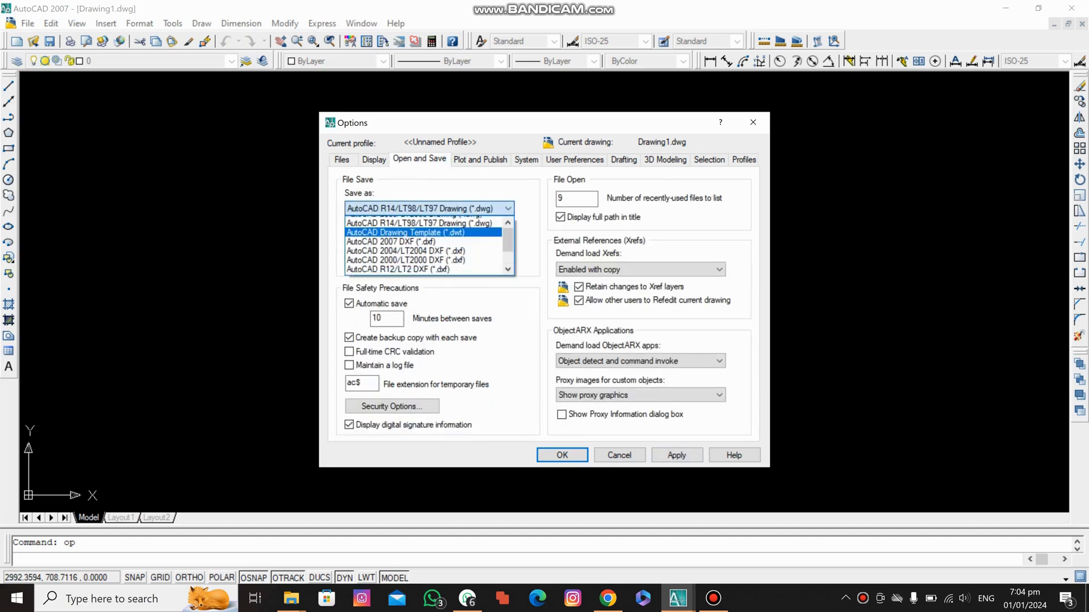
left_click(414, 221)
Enable double-click editing and shortcut menus in the drawing area in the user preferences, and save the options
left_click(479, 159)
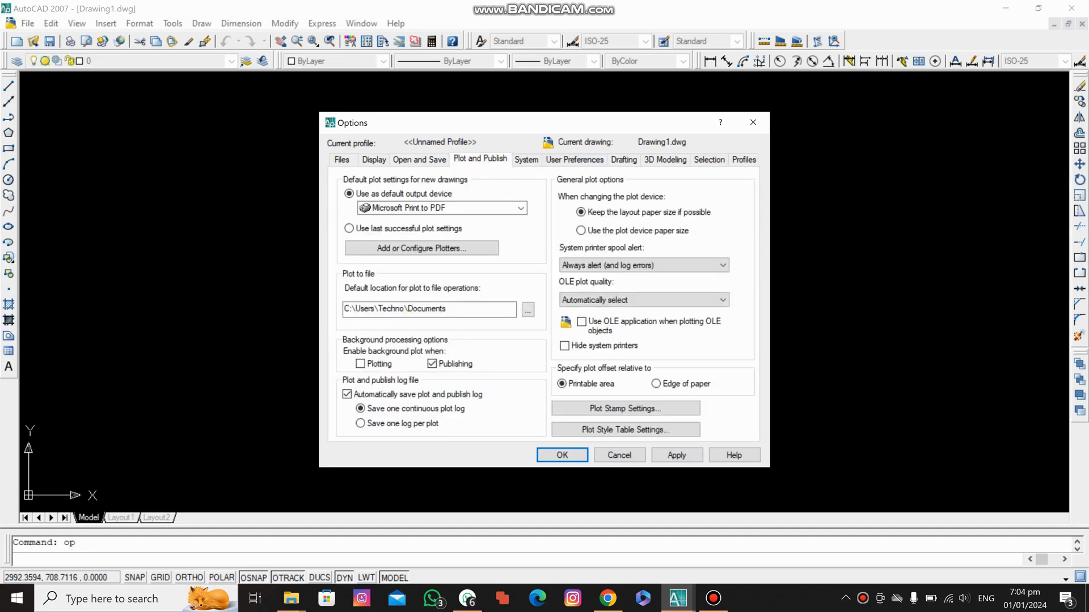
left_click(574, 159)
left_click(349, 194)
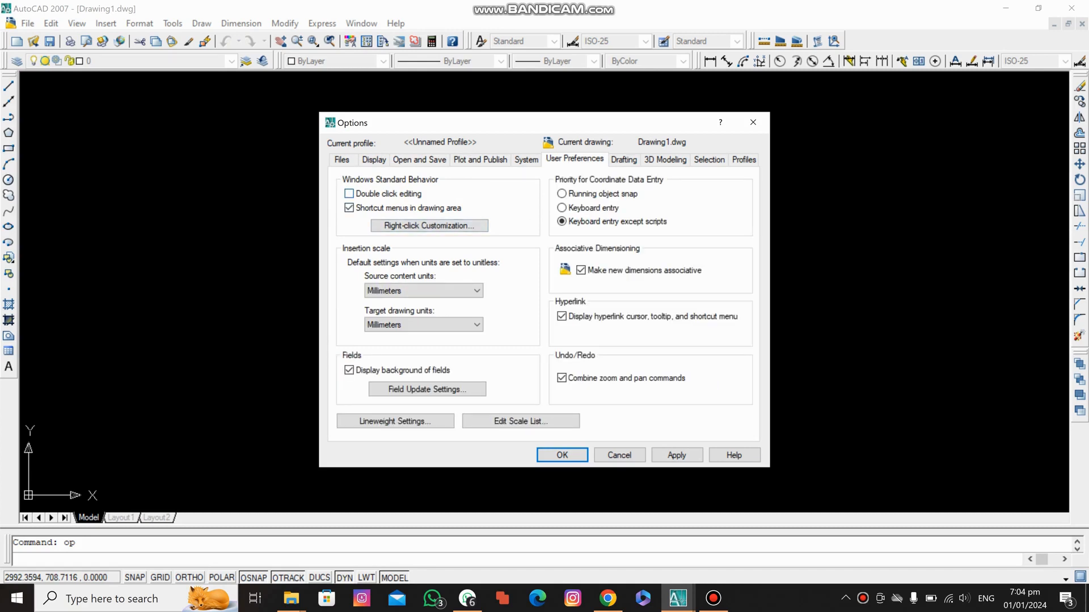
left_click(348, 208)
left_click(349, 193)
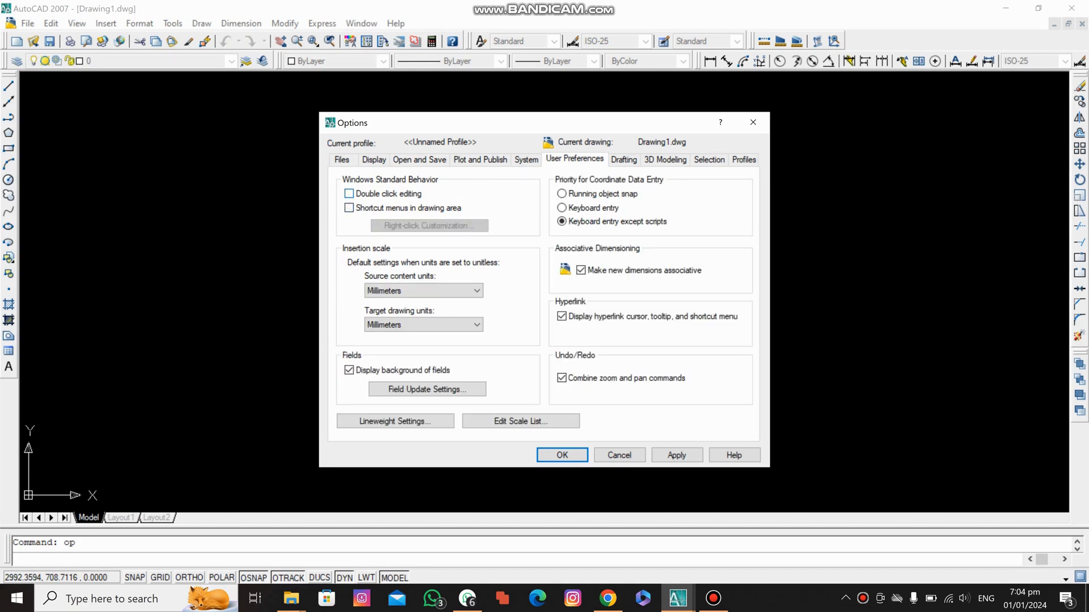
left_click(349, 193)
left_click(348, 208)
left_click(622, 160)
left_click(664, 159)
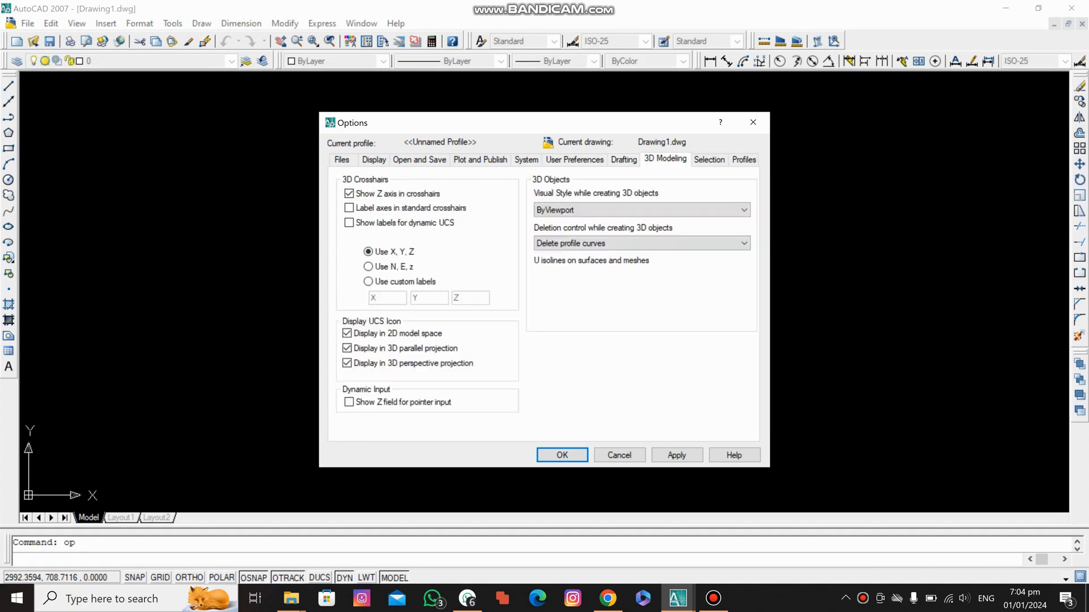
left_click(709, 159)
left_click(744, 159)
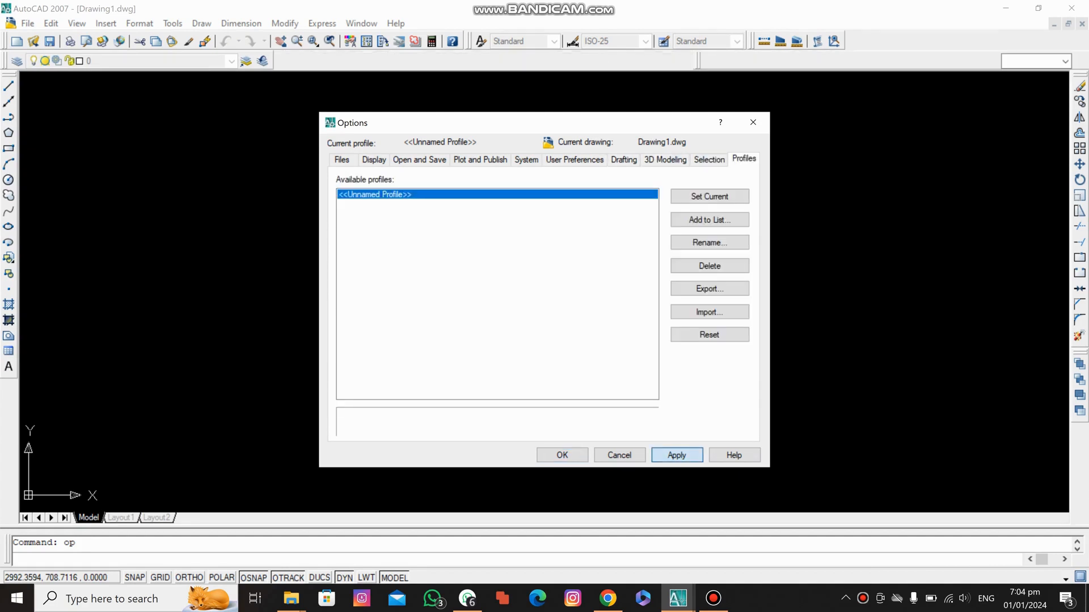
left_click(561, 455)
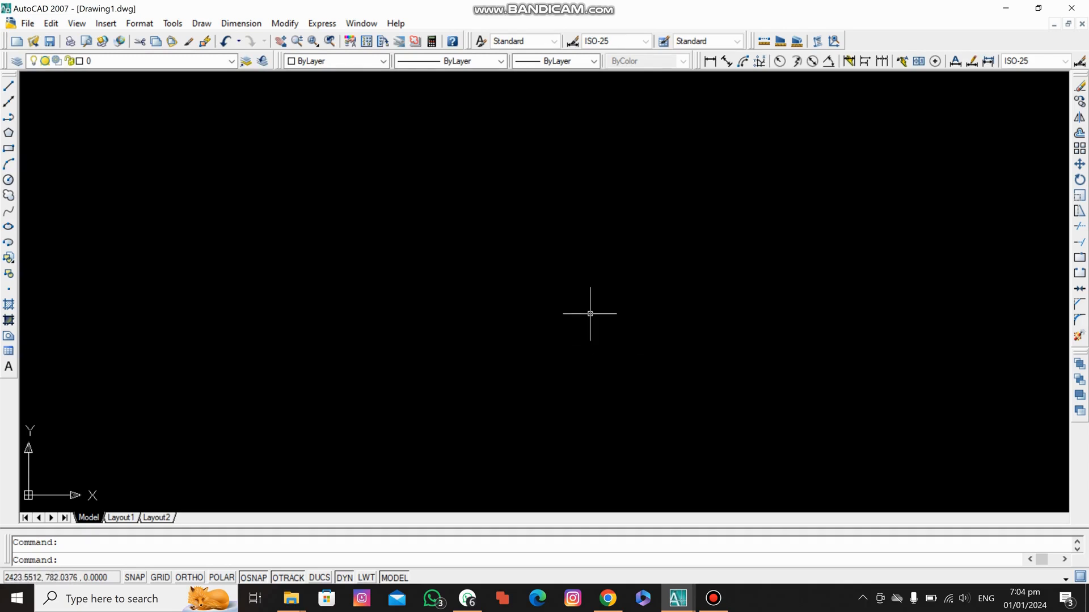
Reopen the drawing options and set the crosshair size to 100
type("op")
key("Return")
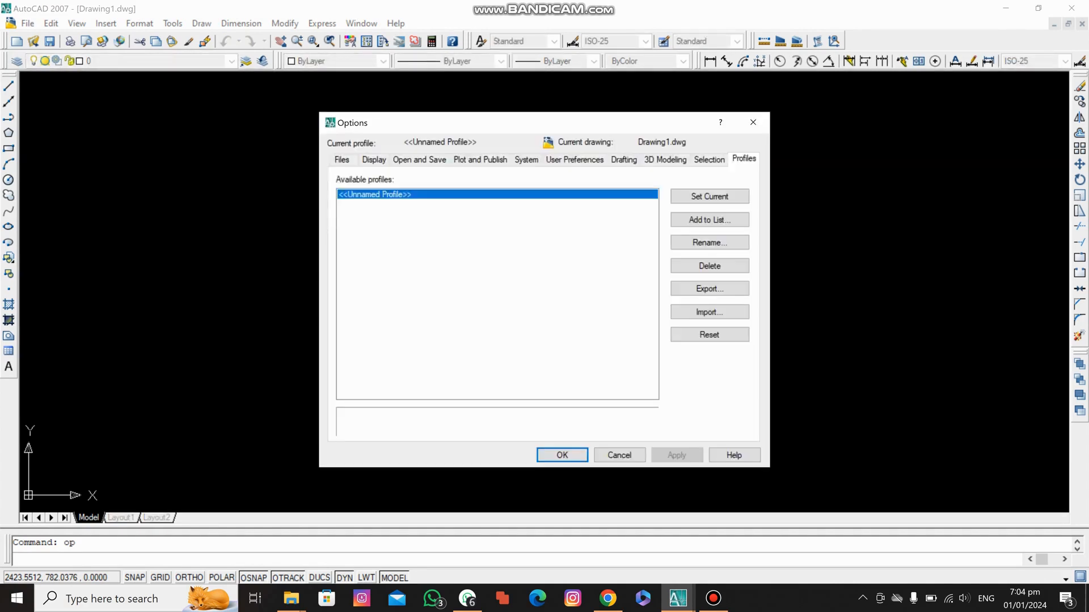
left_click(374, 160)
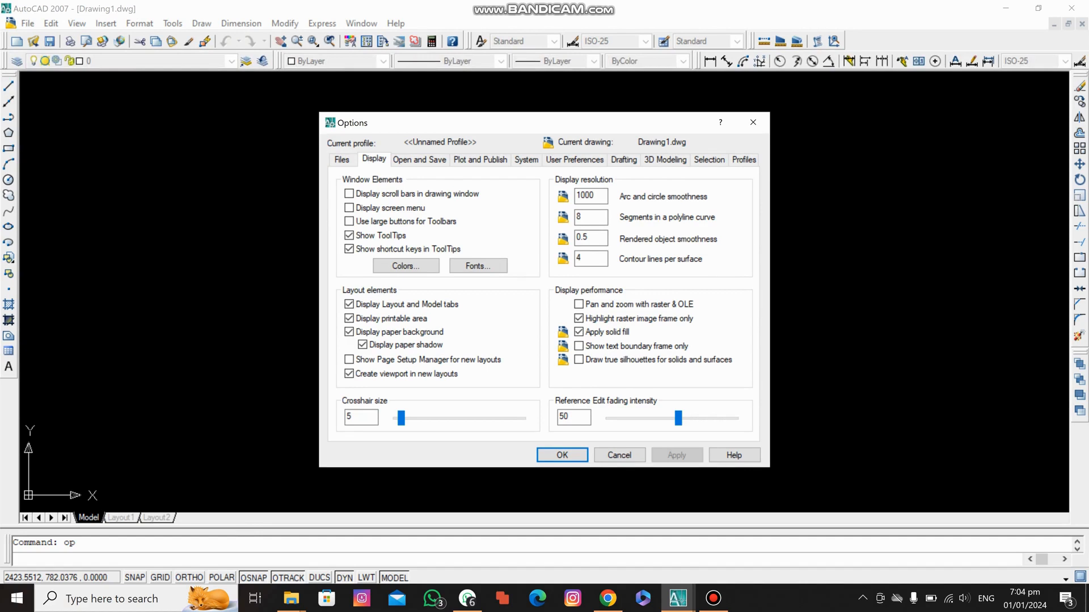
type("100")
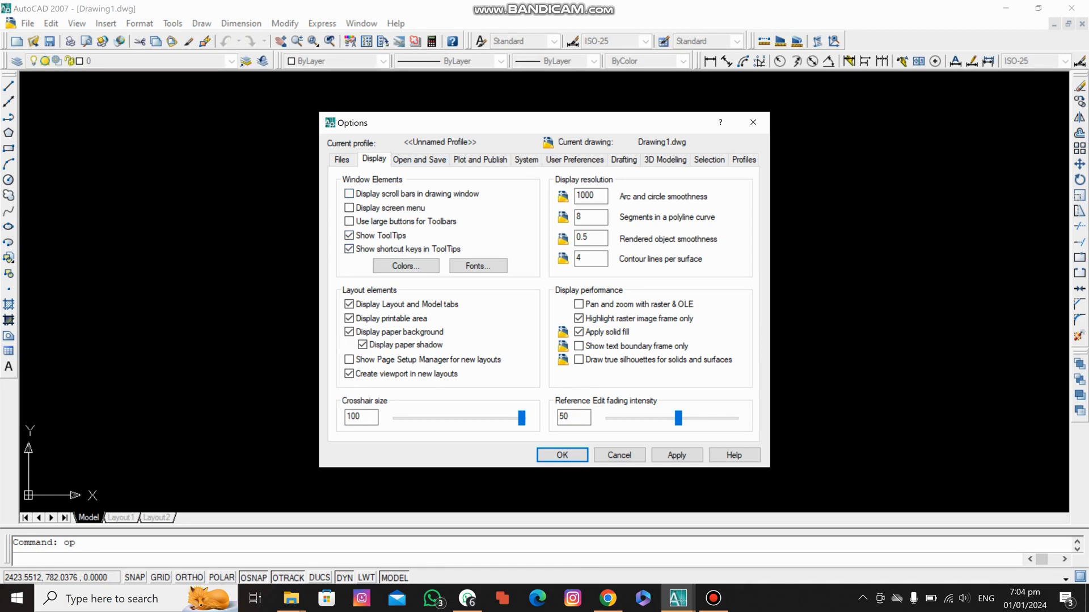
Set the default file save format to AutoCAD R14/LT98/LT97 Drawing (*.dwg)
left_click(419, 159)
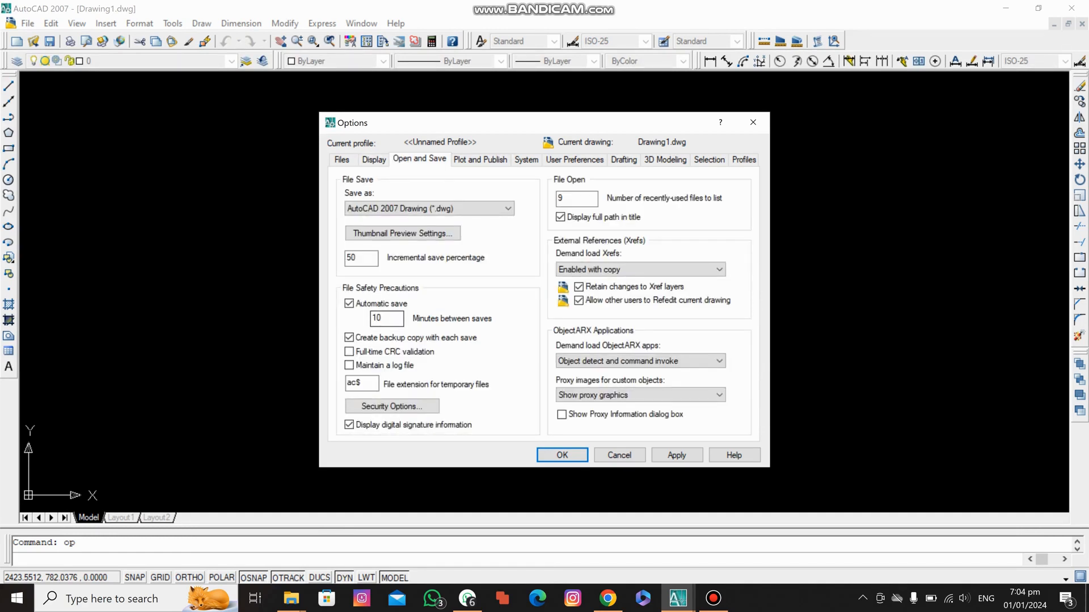
left_click(429, 208)
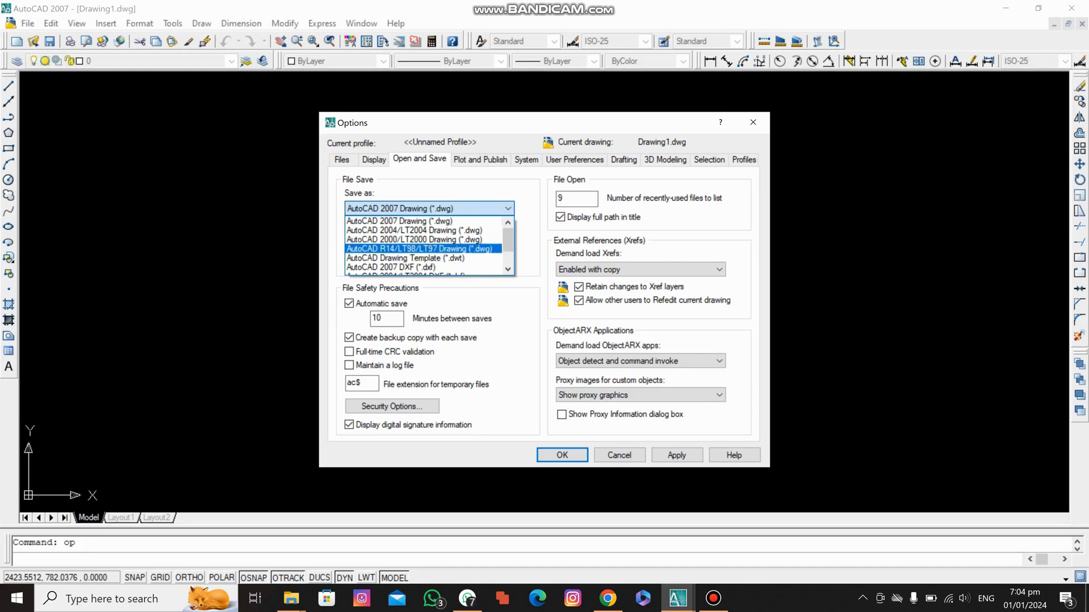
left_click(422, 248)
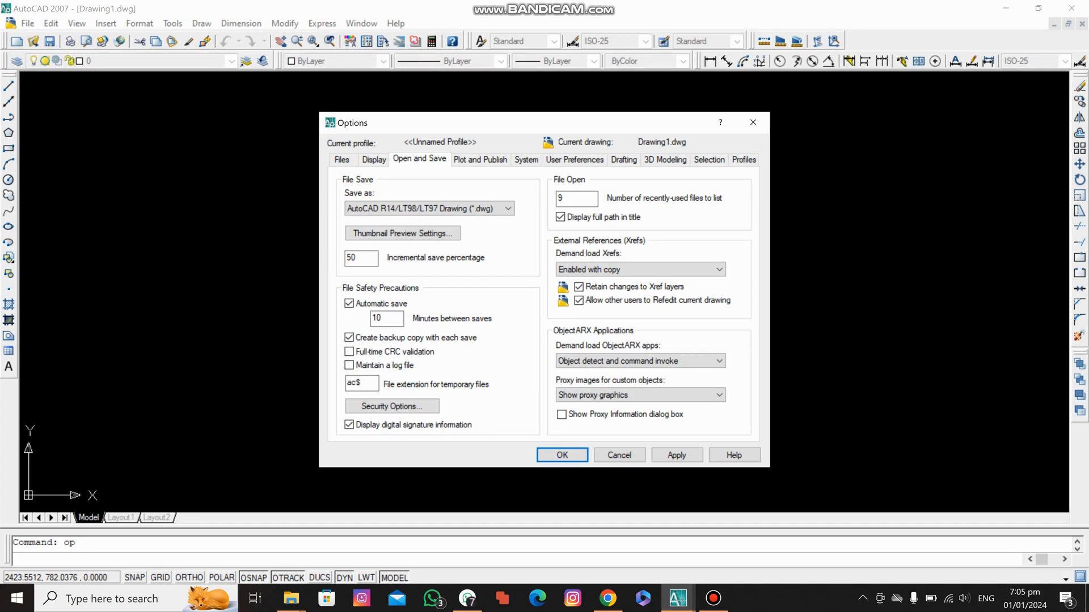
left_click(429, 208)
left_click(428, 208)
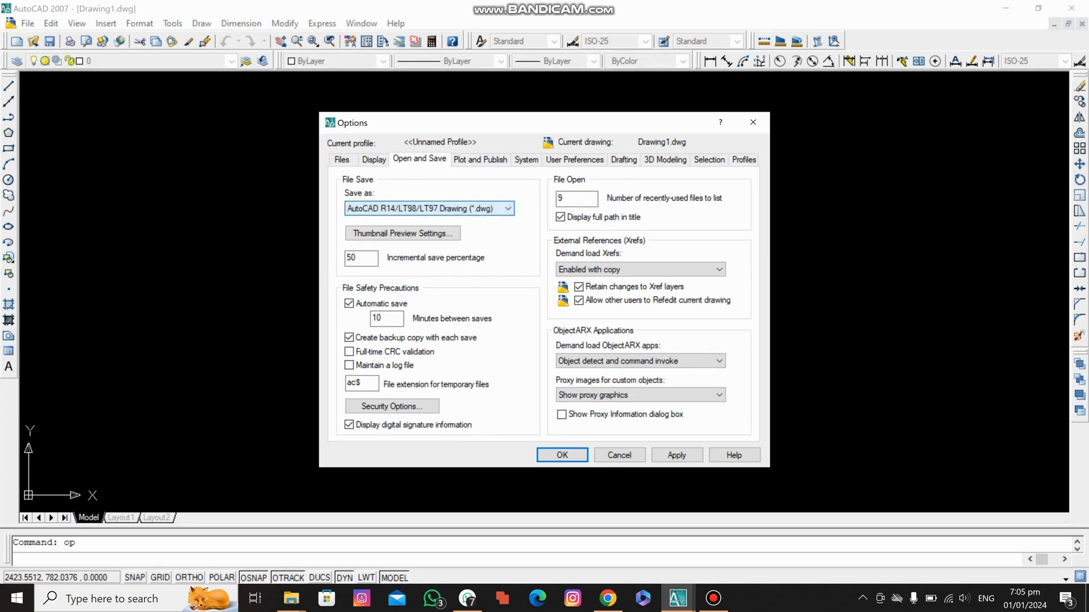
left_click(428, 208)
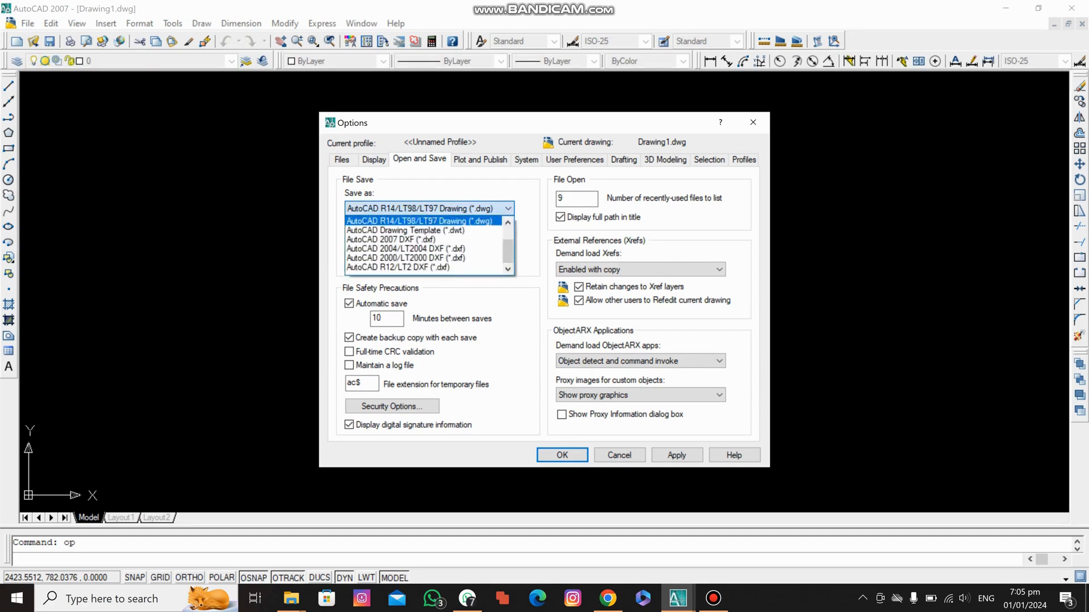
left_click(429, 209)
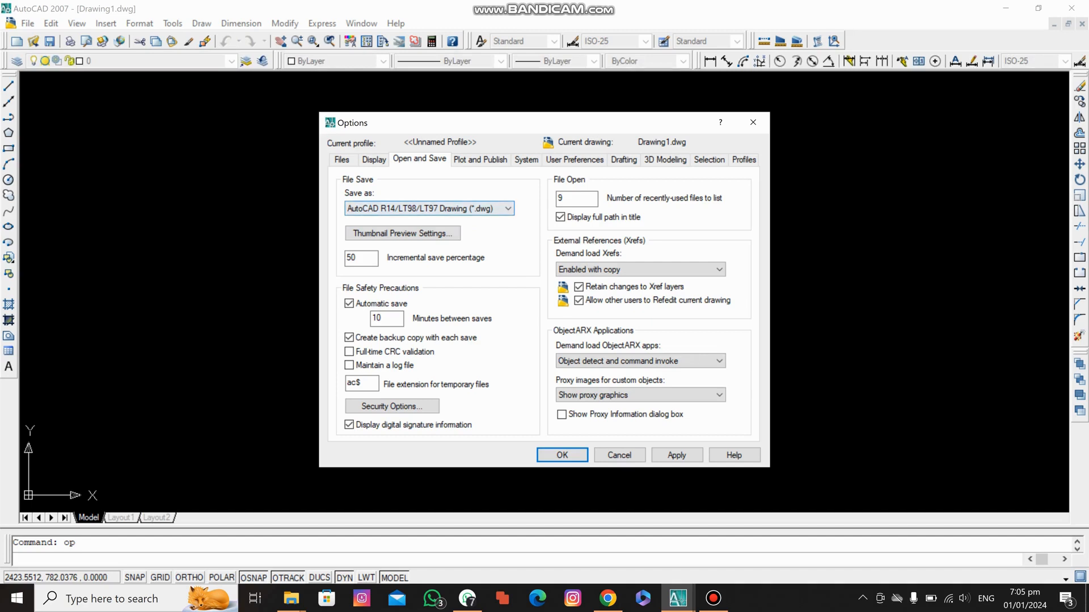
Review the automatic save interval and the output devices available as default for plotting new drawings
double_click(381, 318)
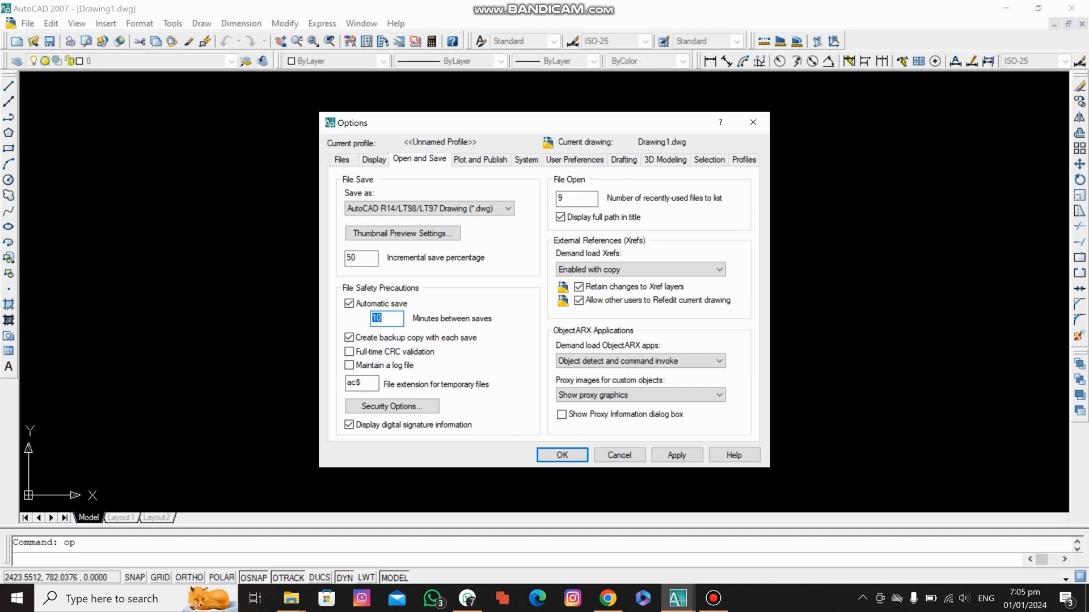
left_click(381, 318)
double_click(380, 318)
left_click(479, 159)
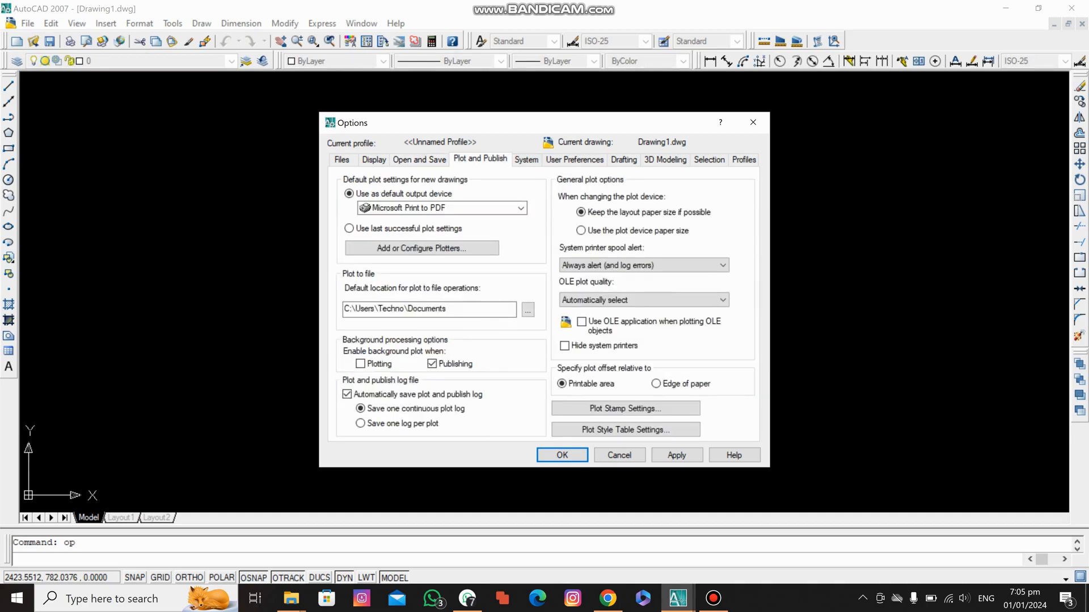
left_click(441, 208)
left_click_drag(520, 245, 520, 253)
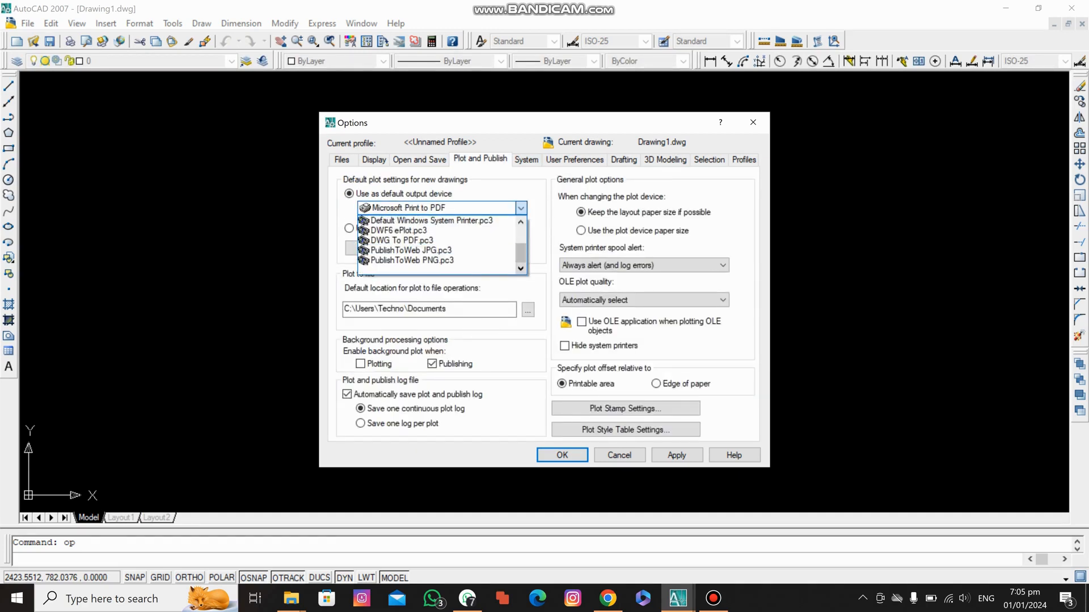
scroll(435, 245, "up", 2)
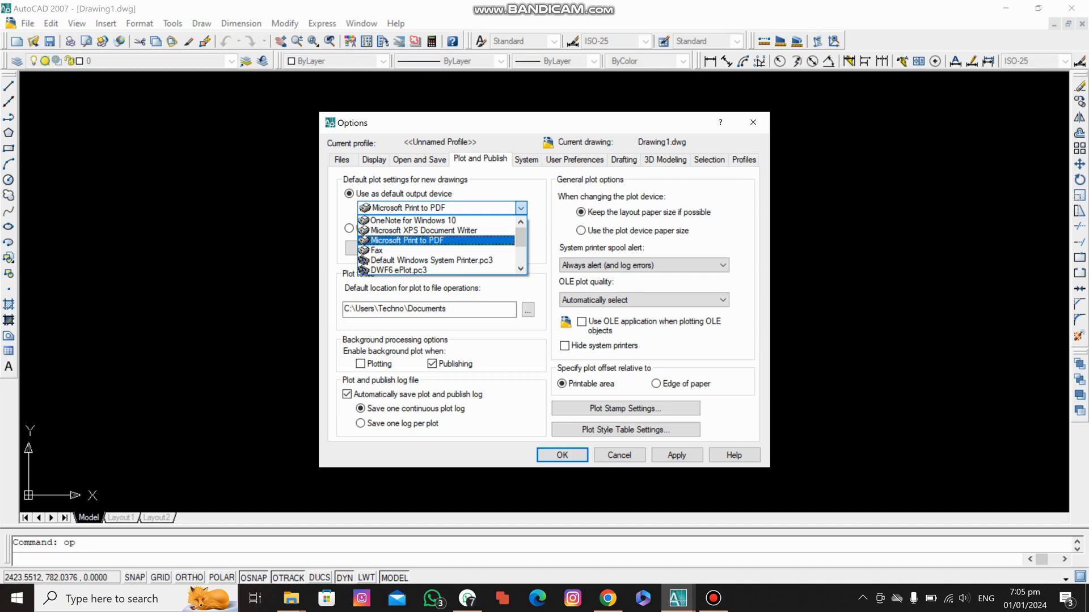
left_click(520, 208)
Check the right-click customization in the user preferences, cancel it, and apply and close the drawing options
left_click(525, 160)
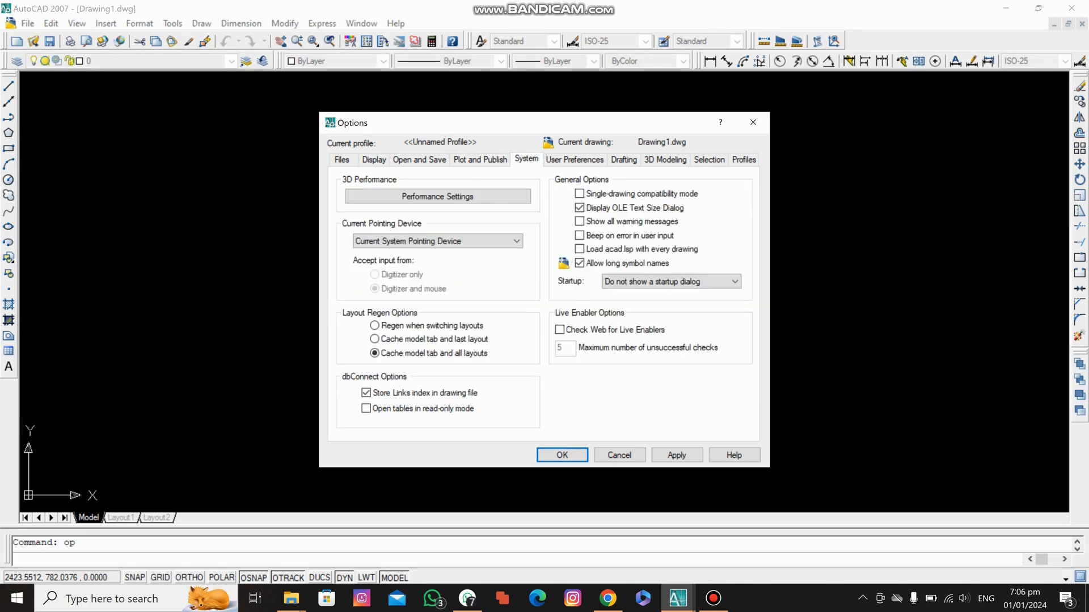
left_click(575, 160)
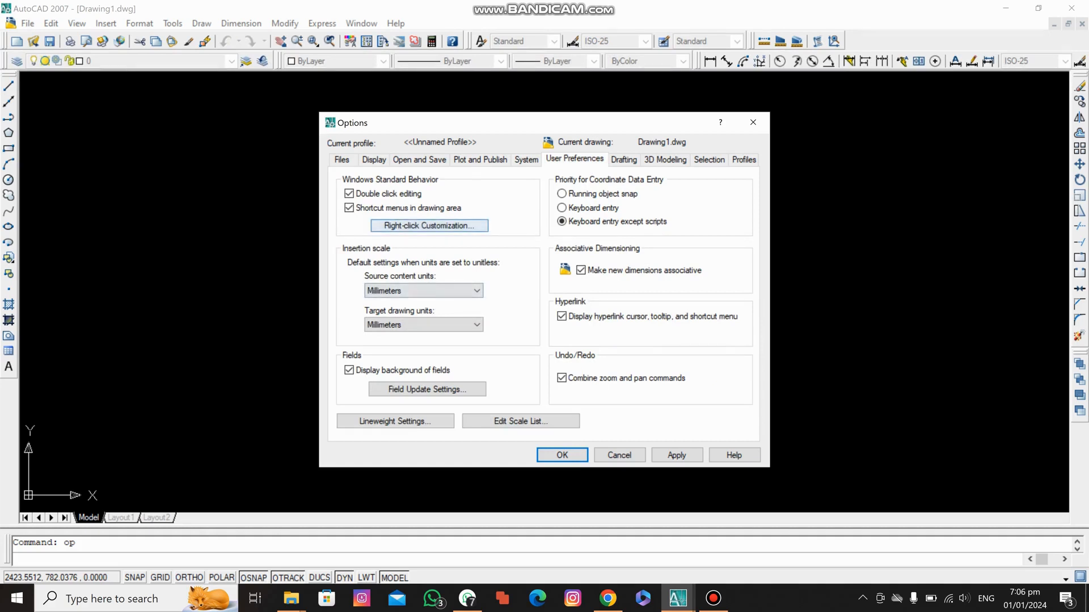
left_click(429, 225)
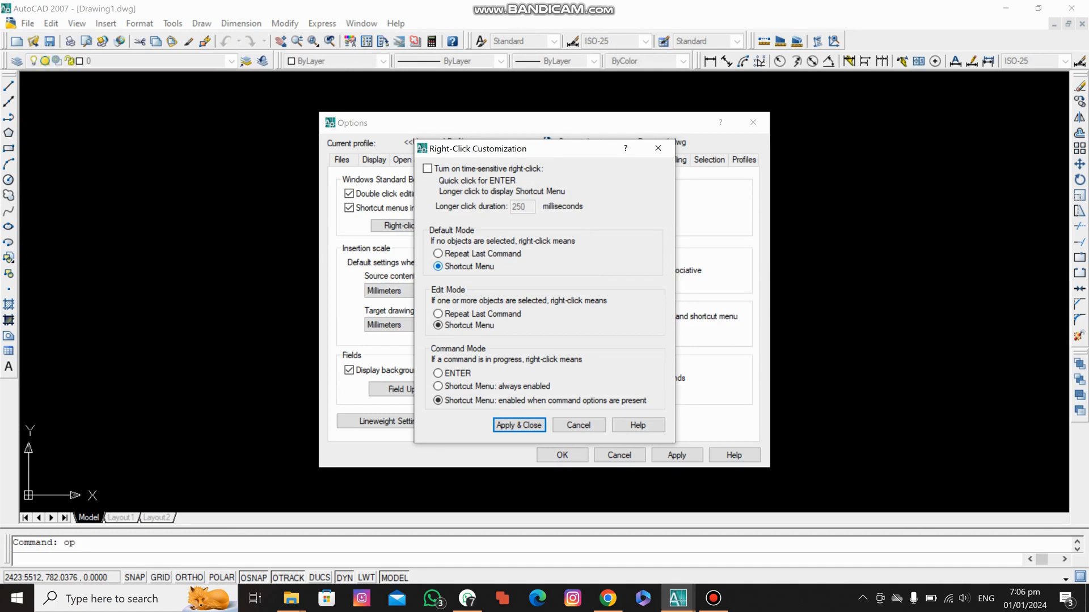
left_click(578, 424)
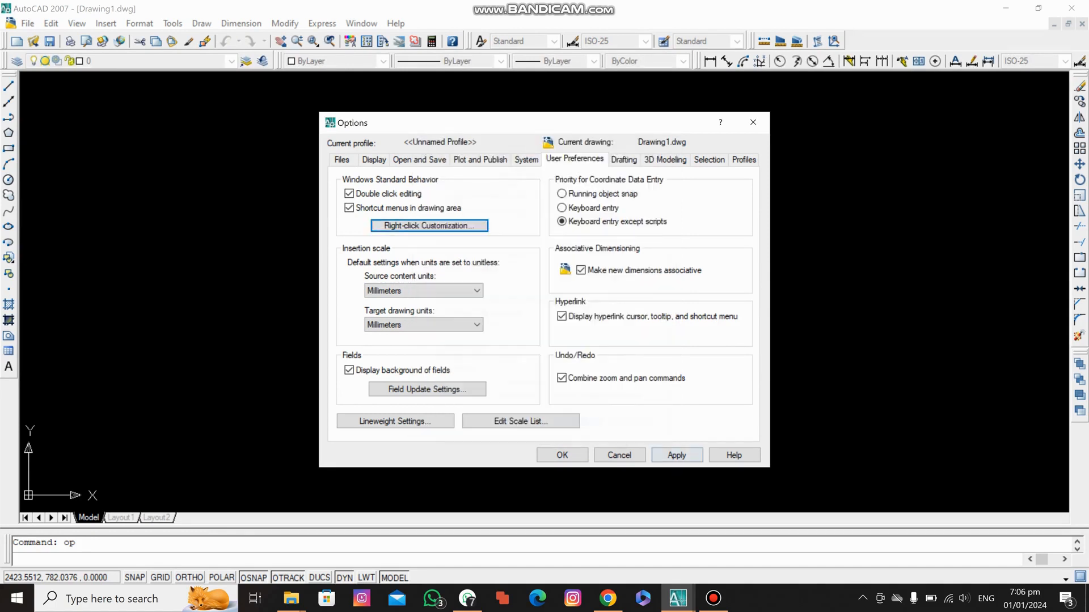
left_click(676, 455)
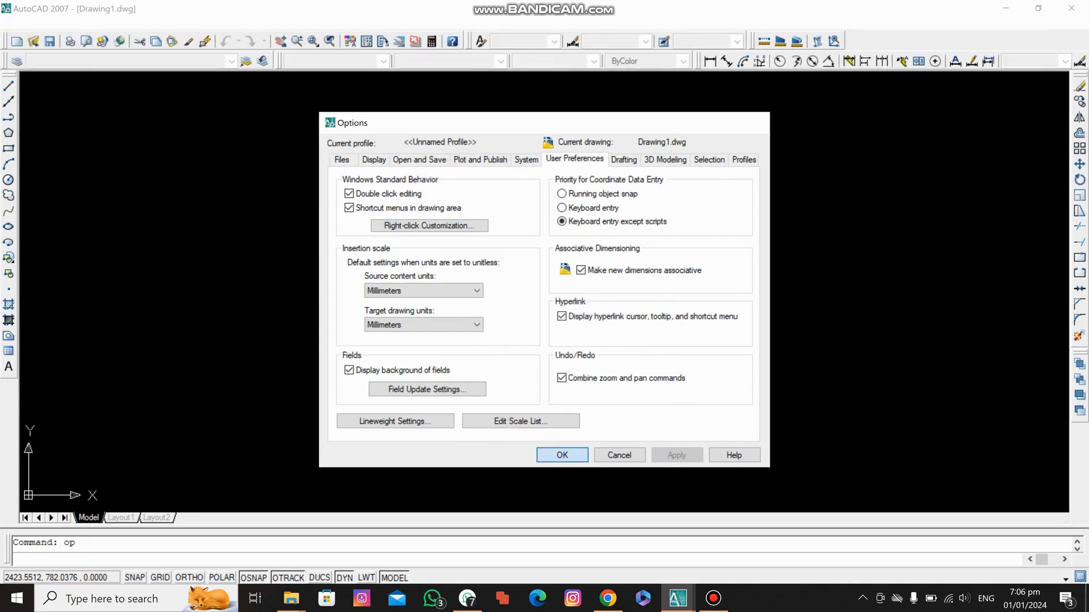
left_click(562, 455)
Draw a single steep, slightly slanted line near the middle of the drawing area and finish the Line command
type("KL")
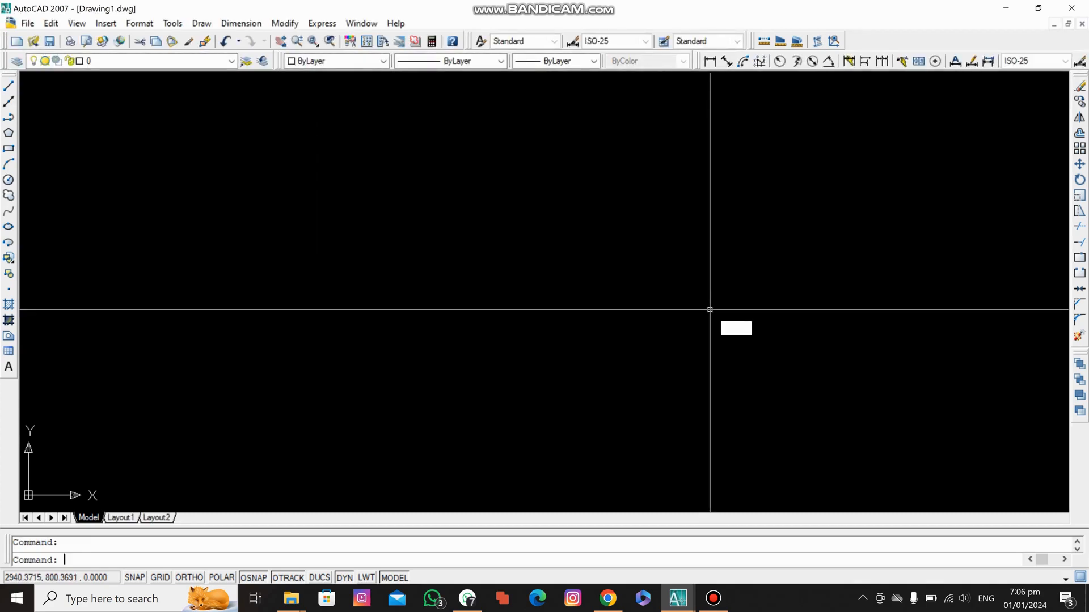
key("Return")
type("l")
key("Return")
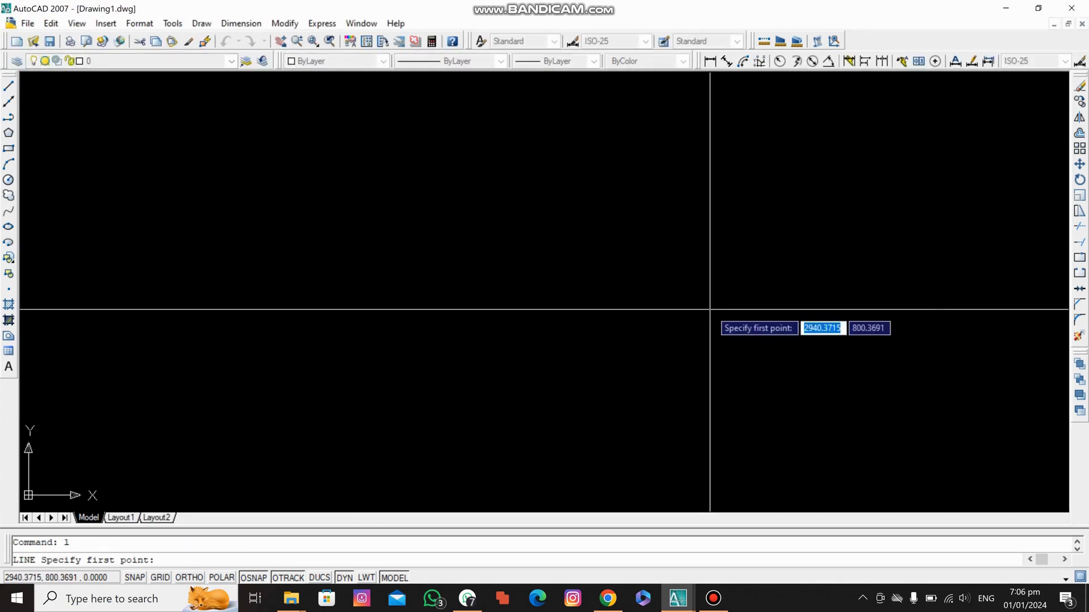
left_click(549, 213)
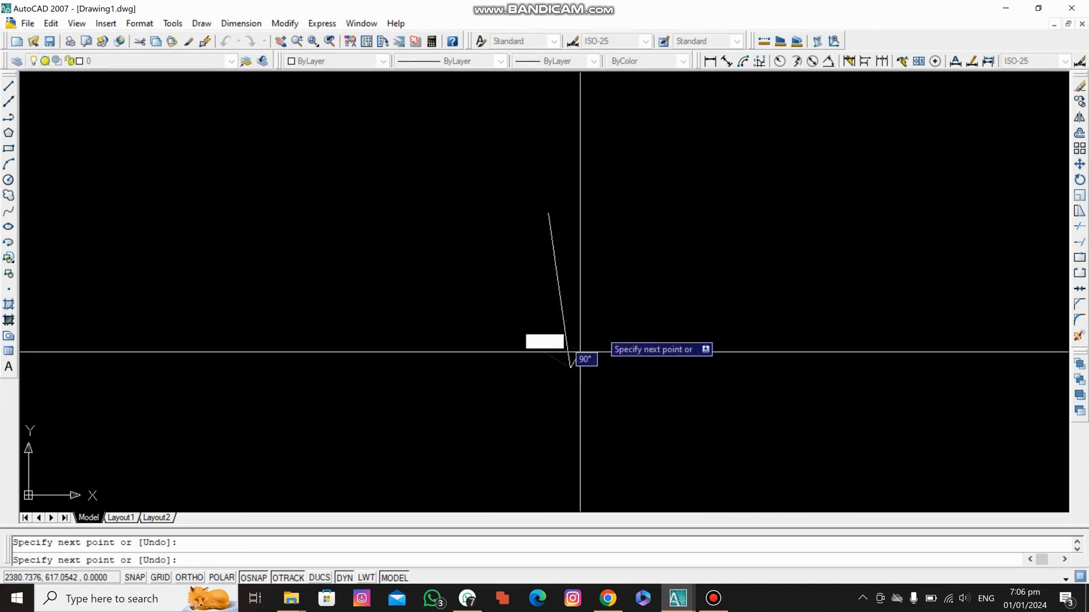
right_click(609, 328)
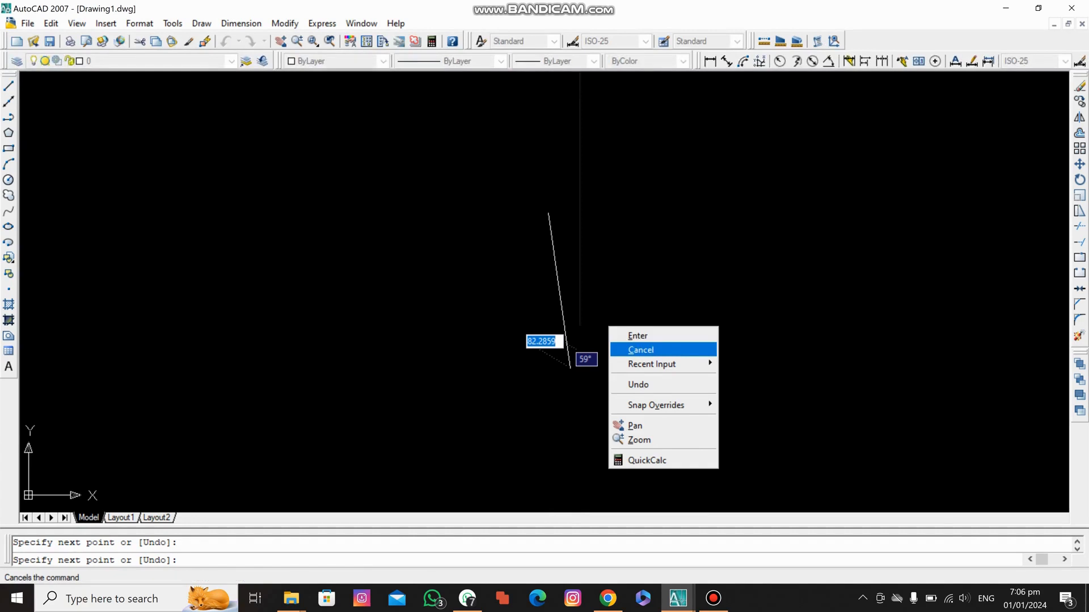
left_click(638, 335)
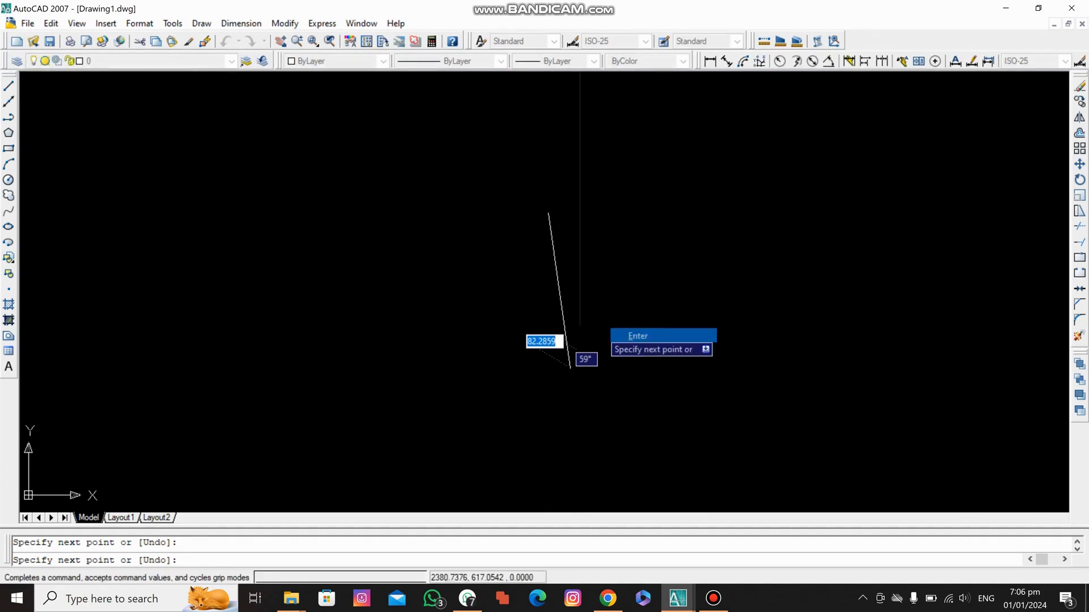
Draw a two-segment V-shaped line about 510 units wide beside the steep line and end the Line command
right_click(701, 314)
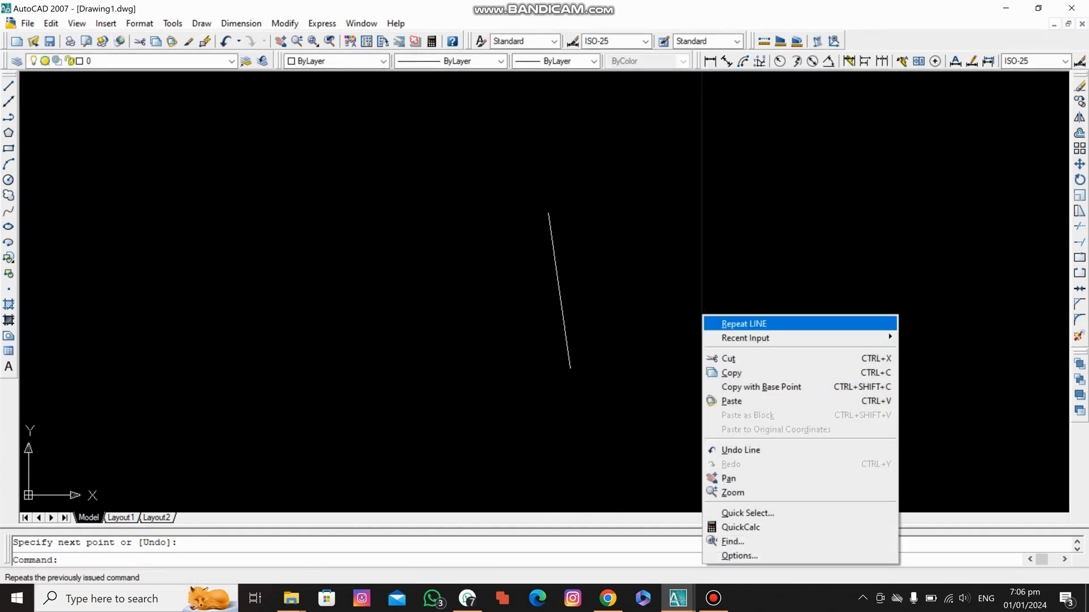
left_click(737, 324)
left_click(674, 264)
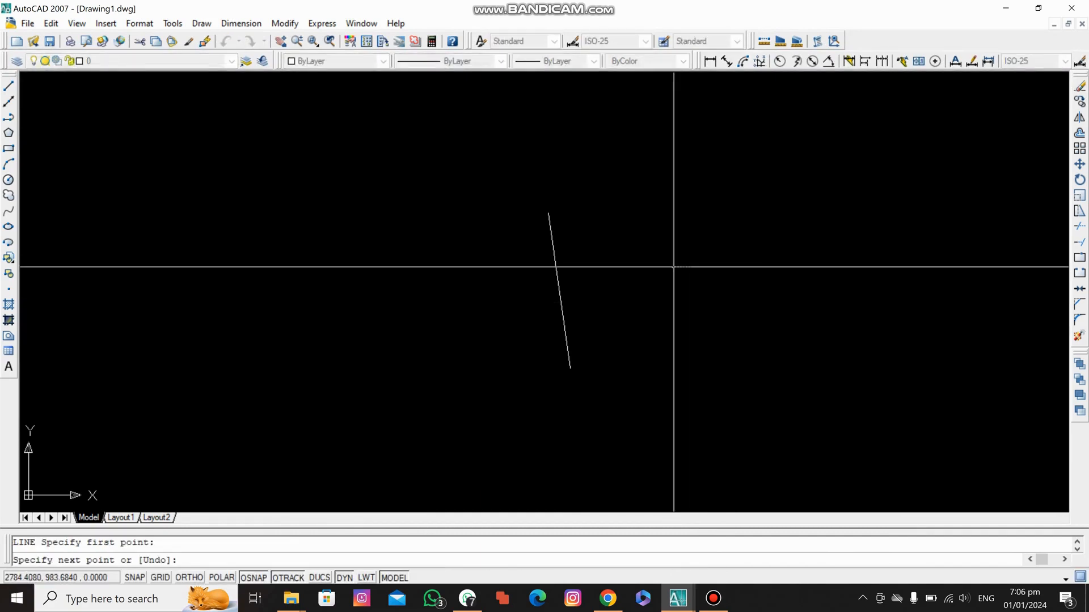
left_click(740, 341)
left_click(790, 275)
right_click(791, 276)
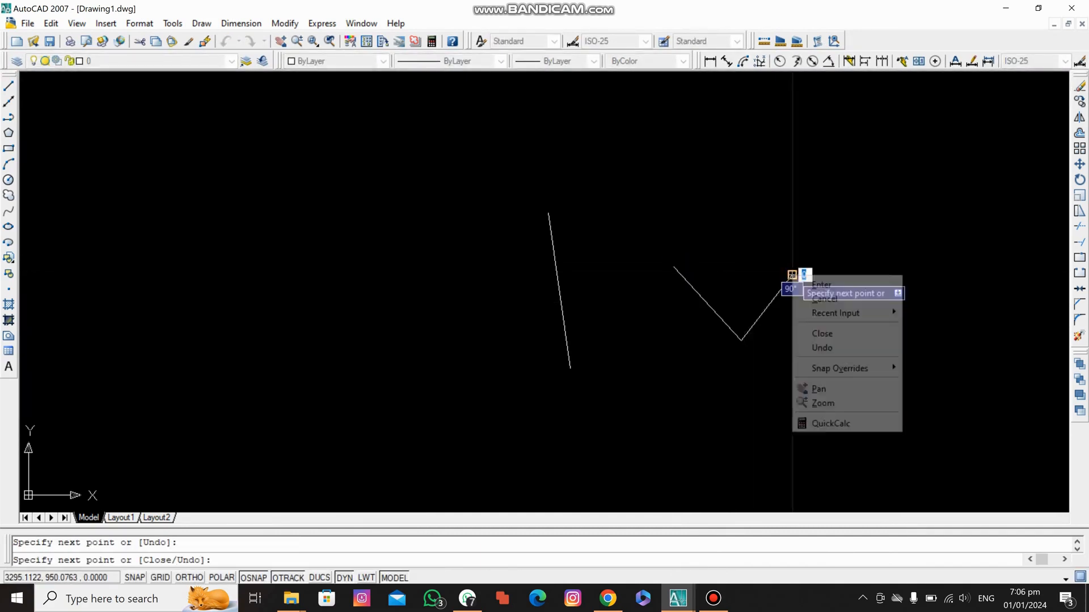
key("Escape")
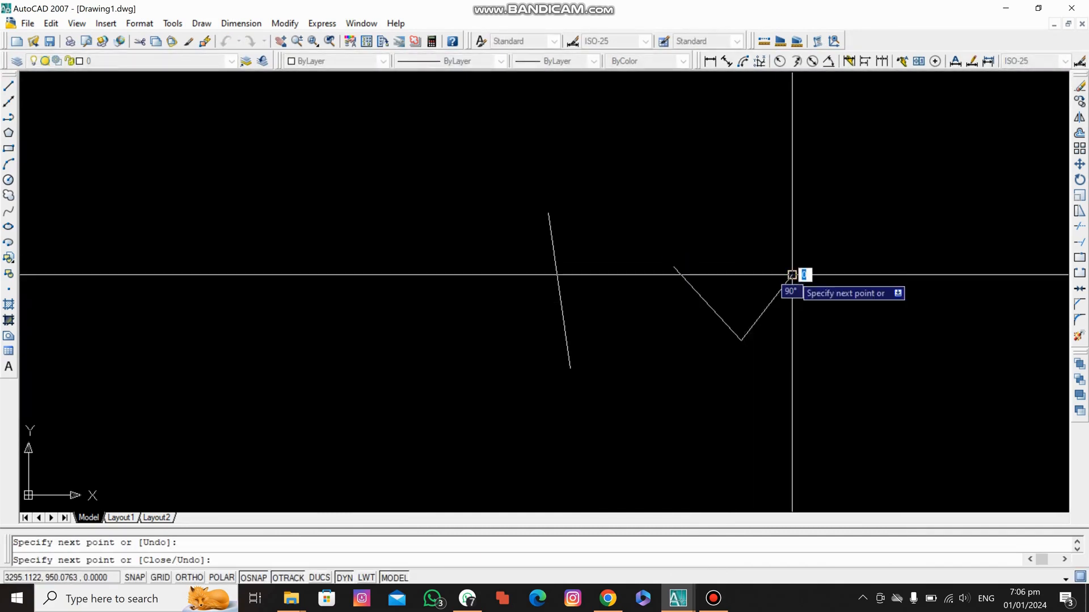
key("Escape")
Customize right-click to Repeat Last Command in default and edit modes, with time-sensitive right-click turned on
type("op")
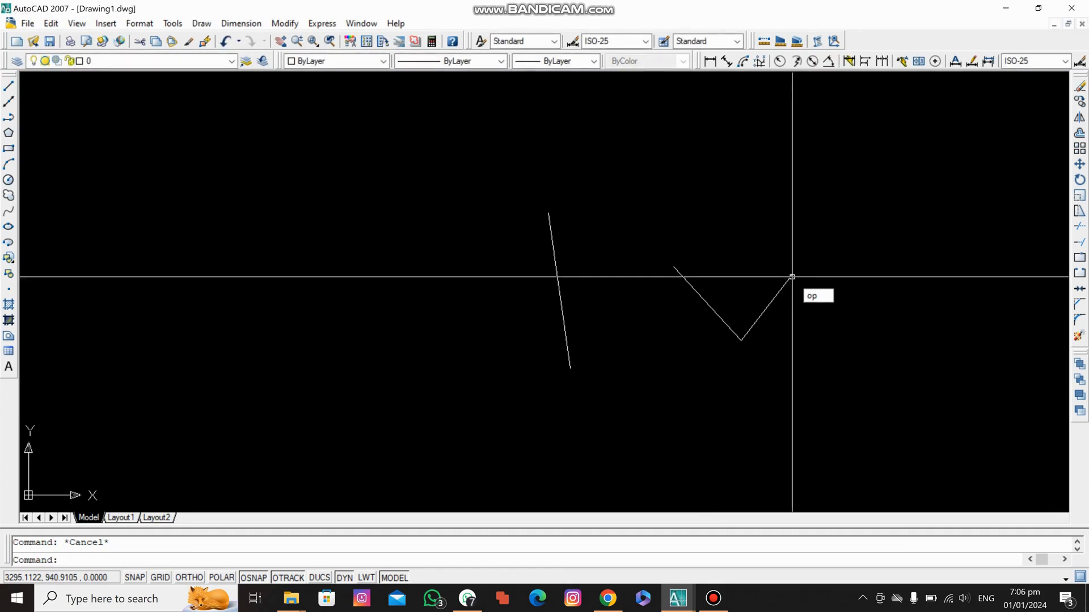
key("Return")
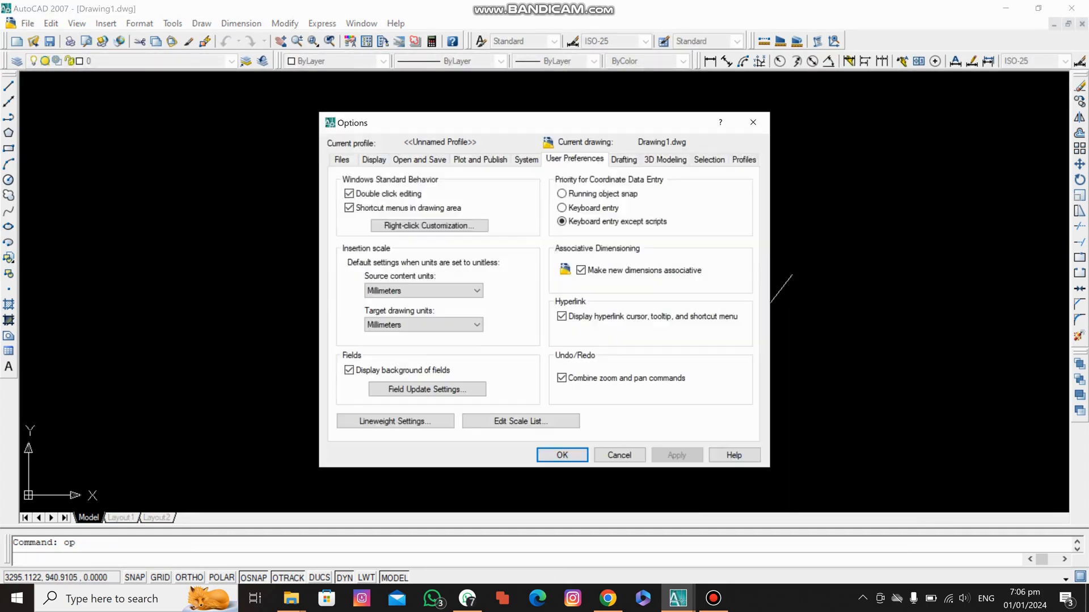
left_click(429, 225)
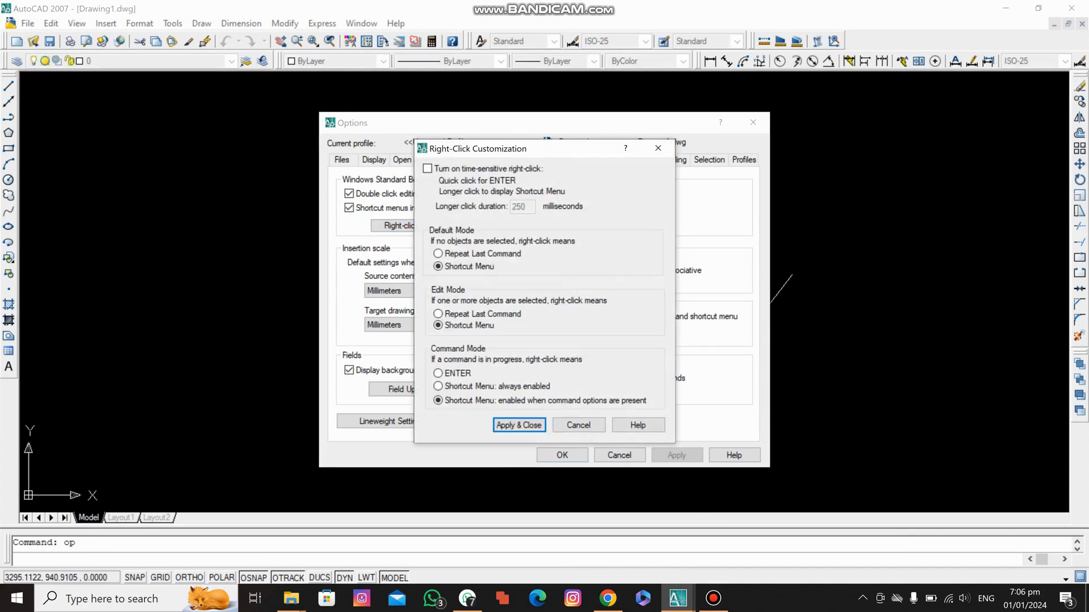
left_click(438, 253)
left_click(437, 314)
left_click(427, 168)
left_click(519, 425)
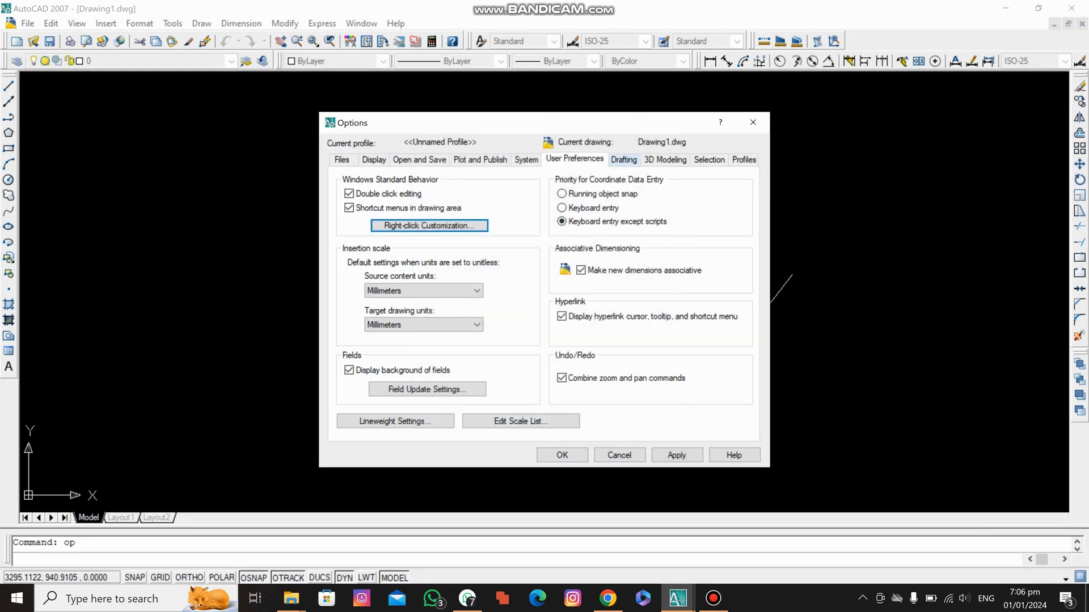
Review the drafting options and the selection options for pickbox and grips, then apply and close the drawing options
left_click(624, 160)
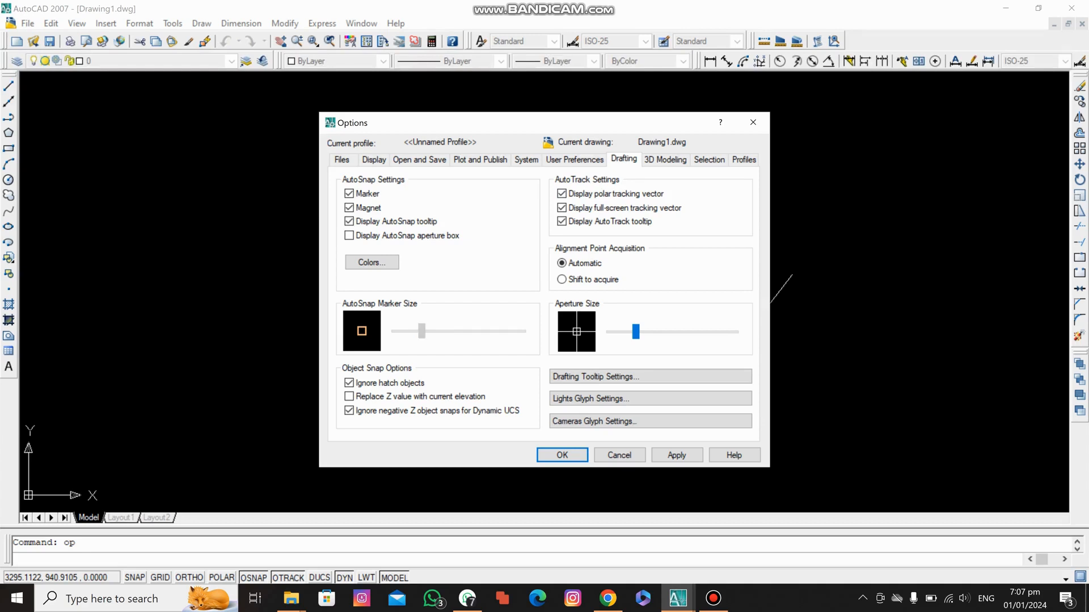
key("ctrl+Tab")
key("ctrl+Tab")
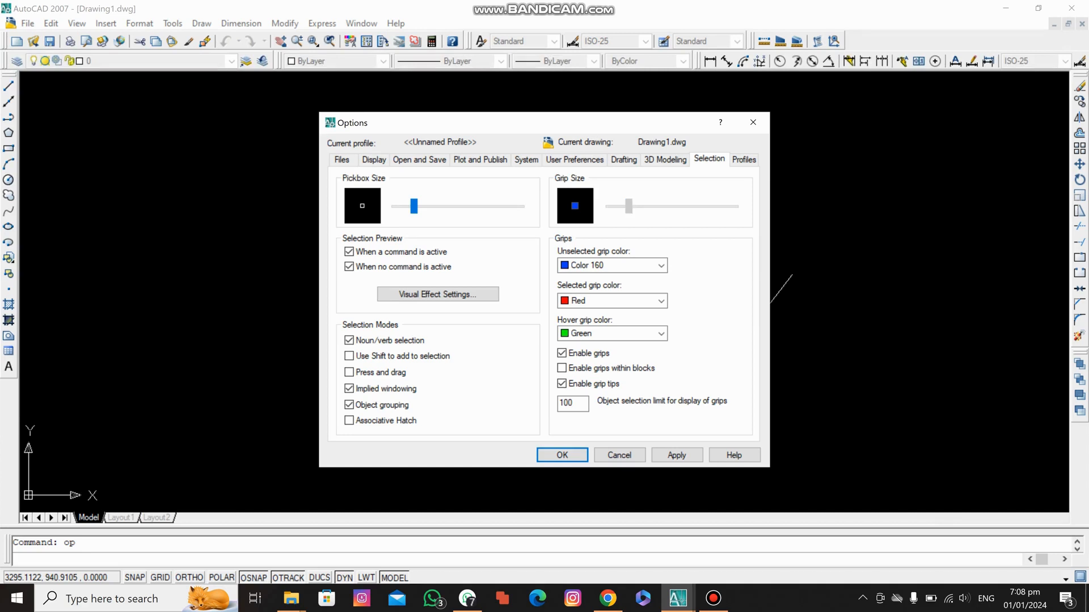
key("Right")
key("Left")
left_click(677, 455)
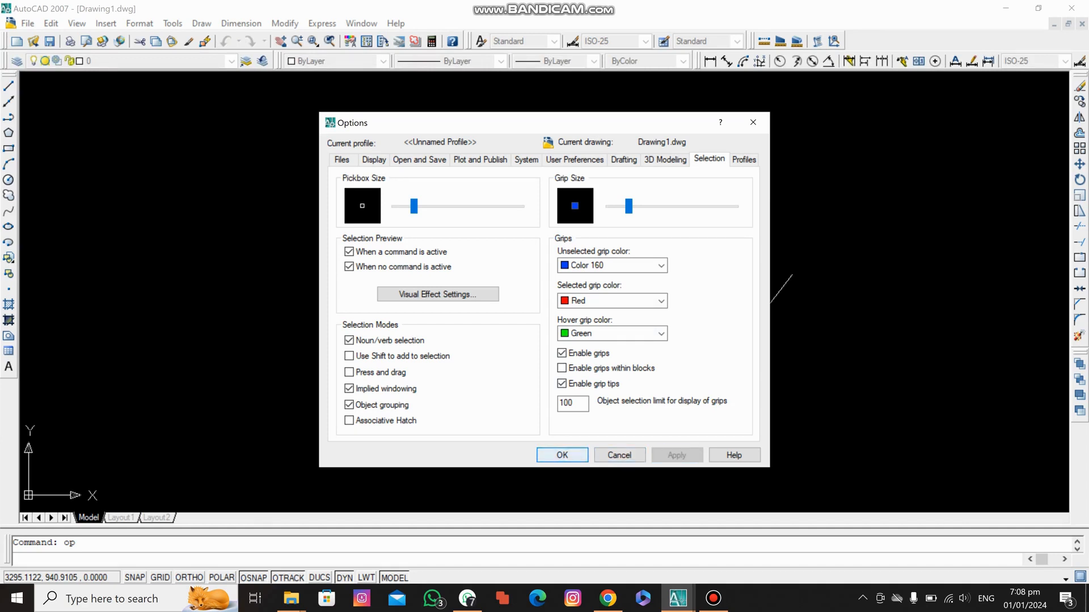
left_click(562, 455)
Select both segments of the V-shaped line to check their grips, then clear the selection
left_click(760, 318)
left_click(726, 334)
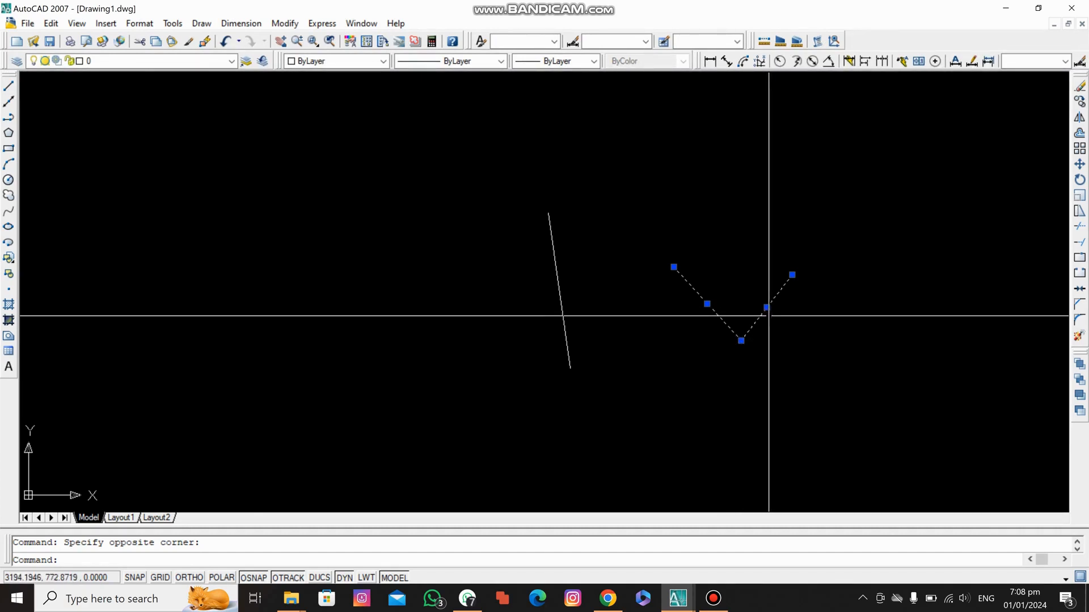
key("Escape")
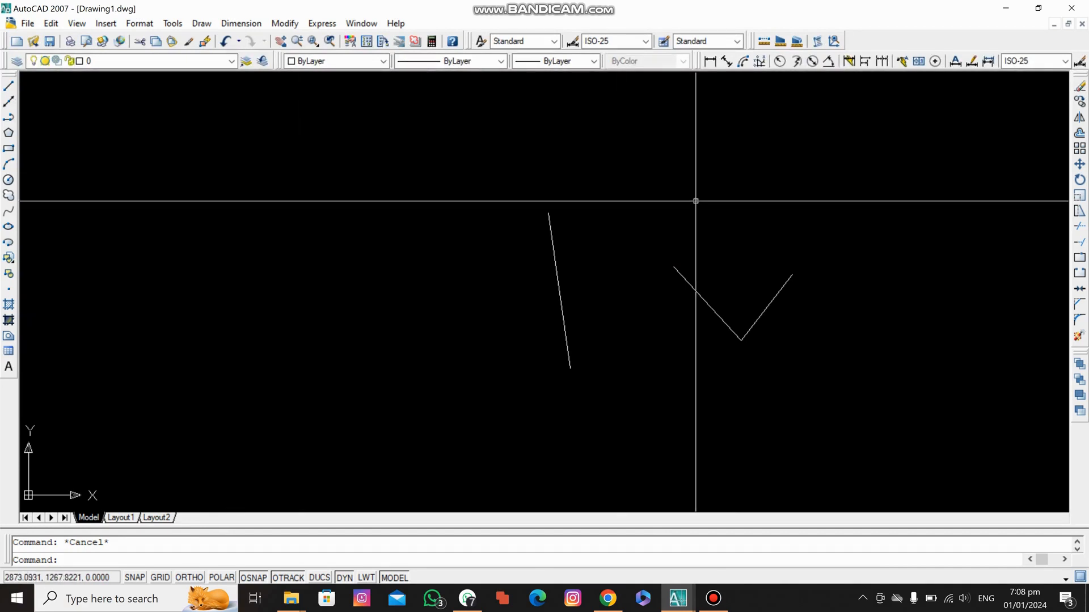
Reopen the drawing options to check the AutoSnap and AutoTrack drafting settings, then close them
type("op")
key("Return")
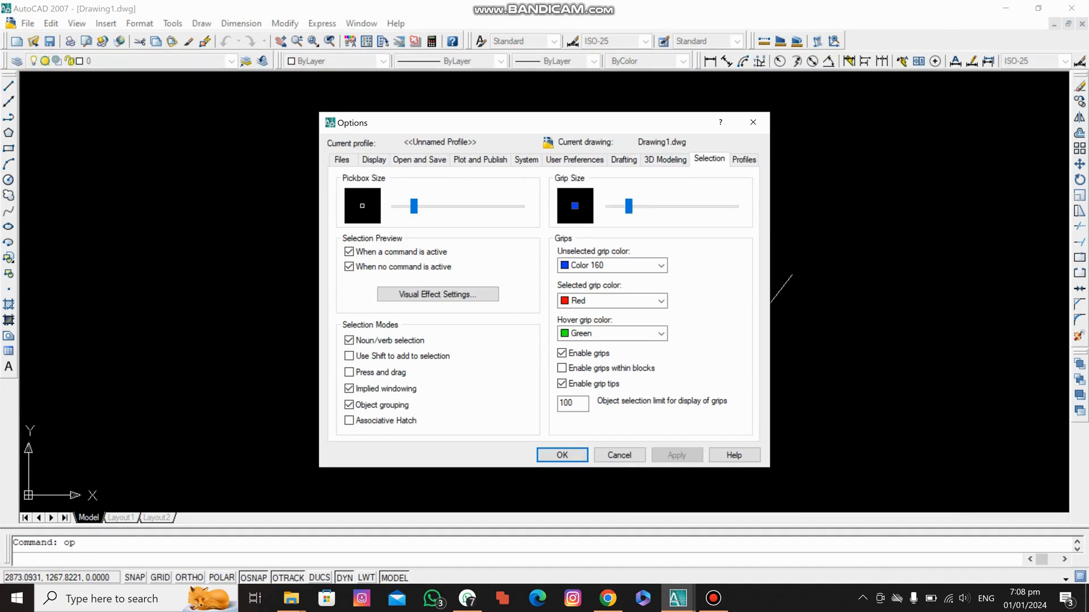
left_click(623, 160)
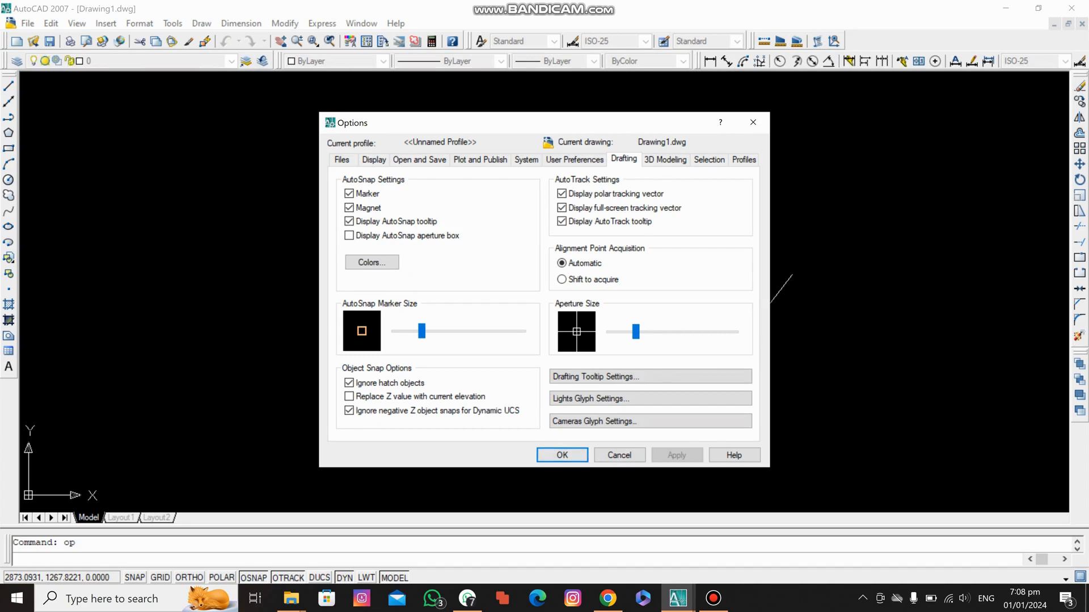
left_click(562, 454)
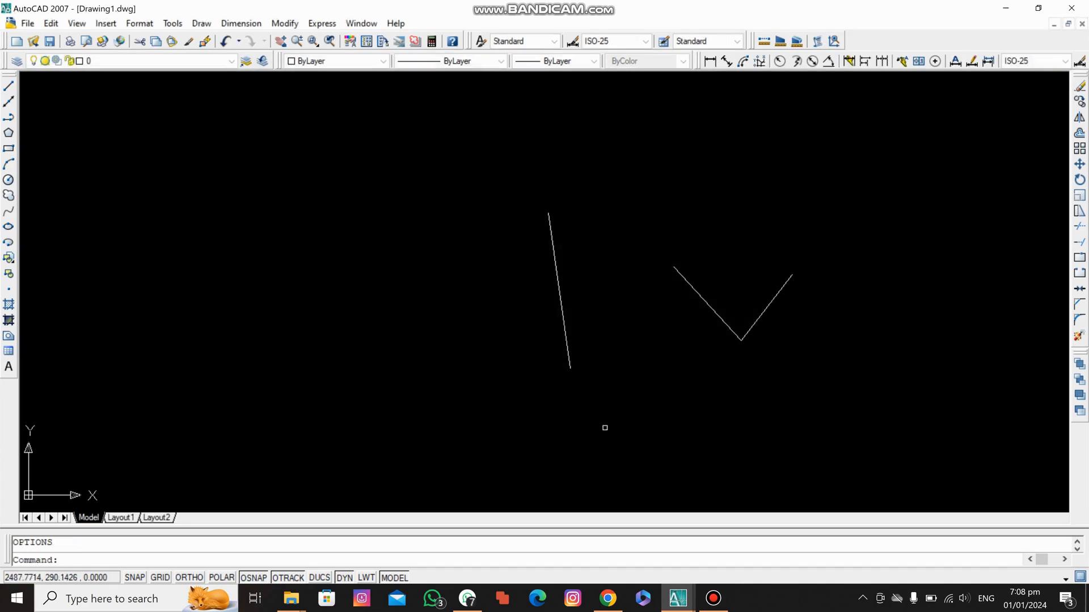
Enable all object snap modes, including Endpoint and Midpoint, in the drafting settings and confirm
type("se")
key("Return")
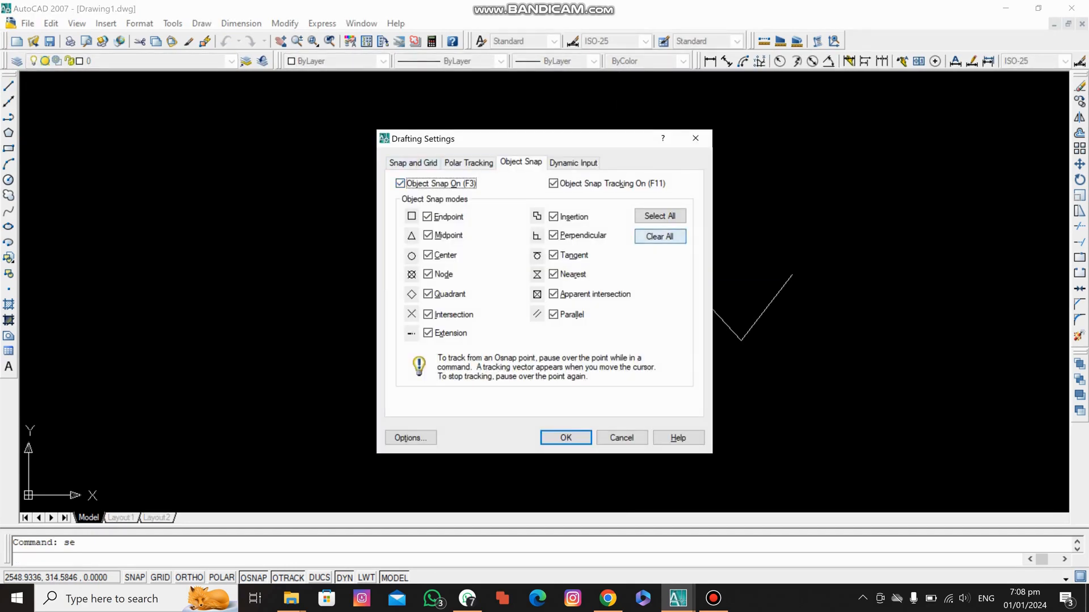
left_click(659, 236)
left_click(660, 215)
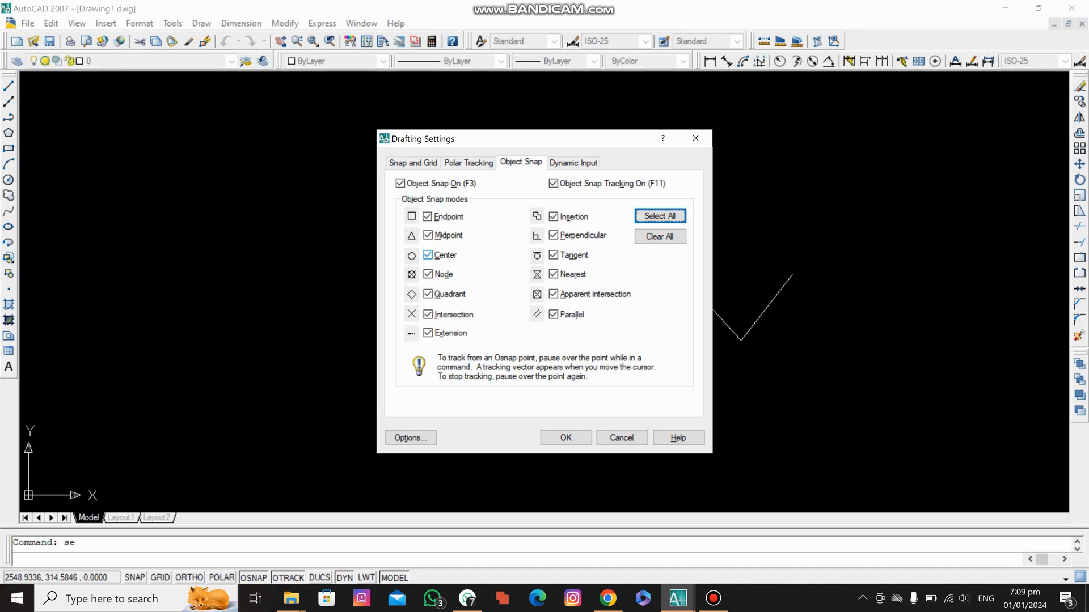
left_click(428, 235)
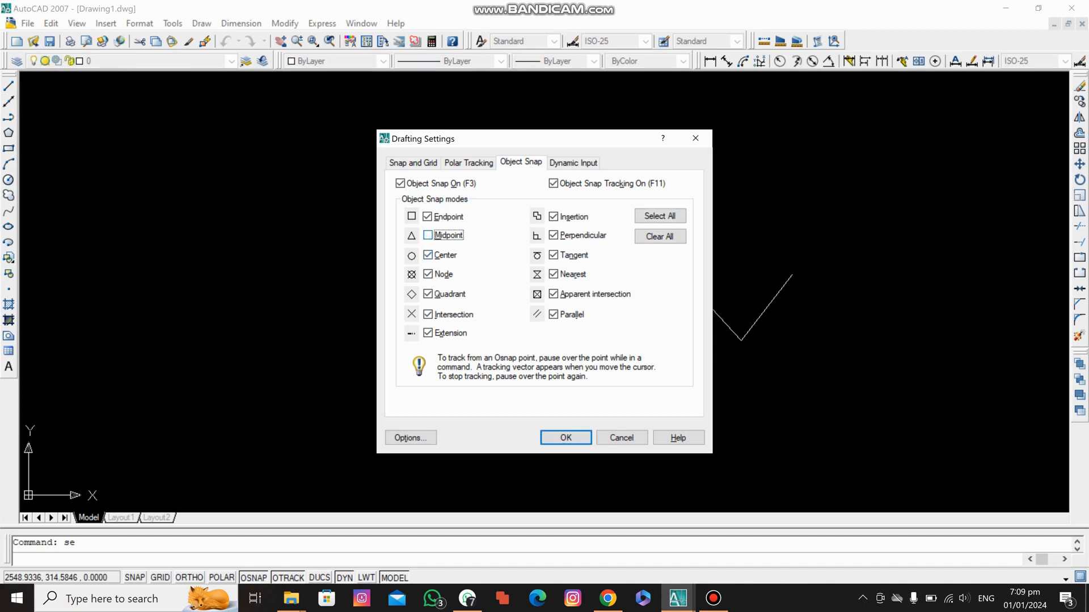
left_click(427, 235)
left_click(427, 216)
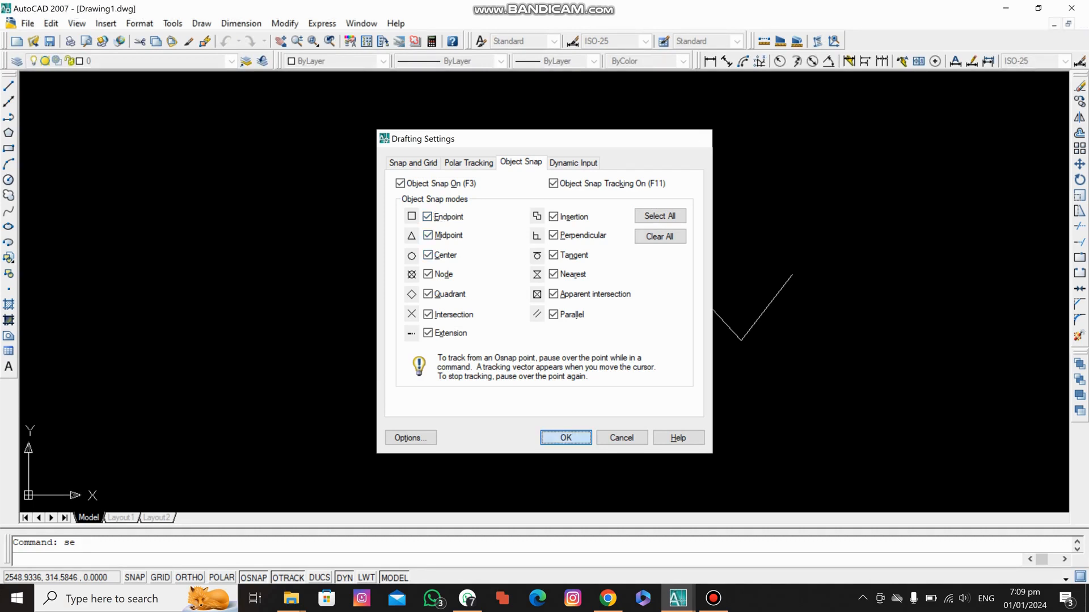
left_click(566, 438)
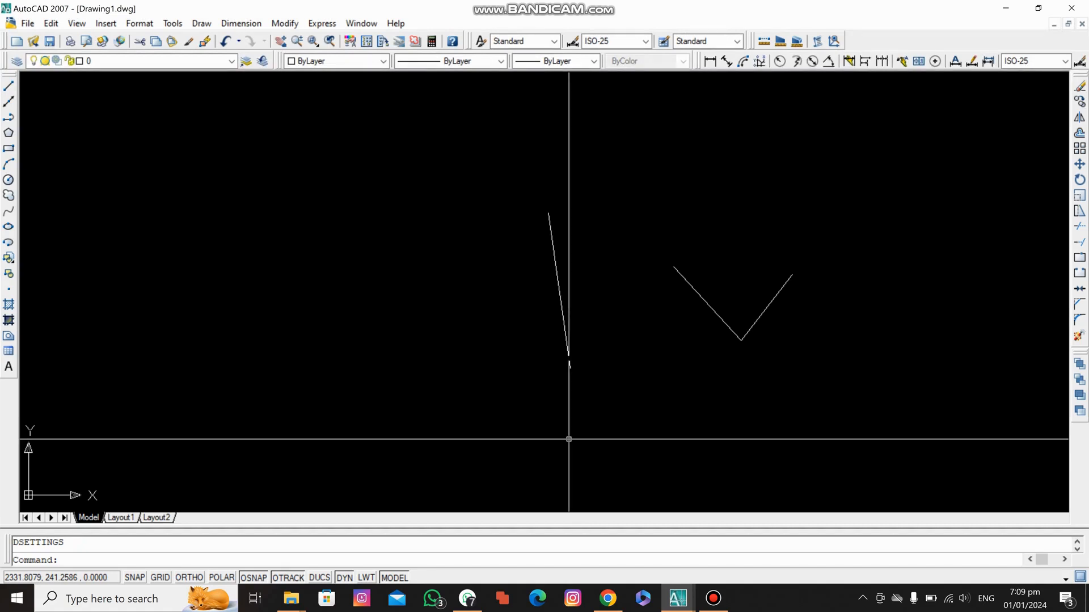